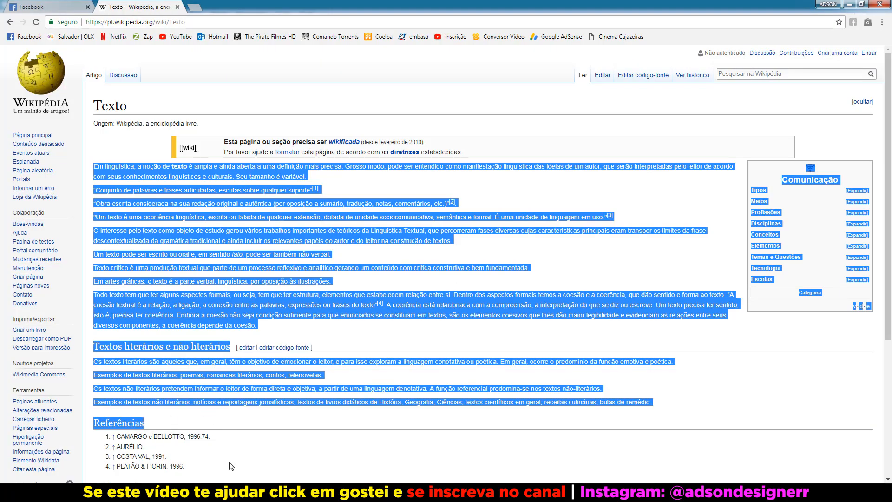
Switch to CorelDRAW with its blank A4 document
{"action": "key", "text": "alt+Tab"}
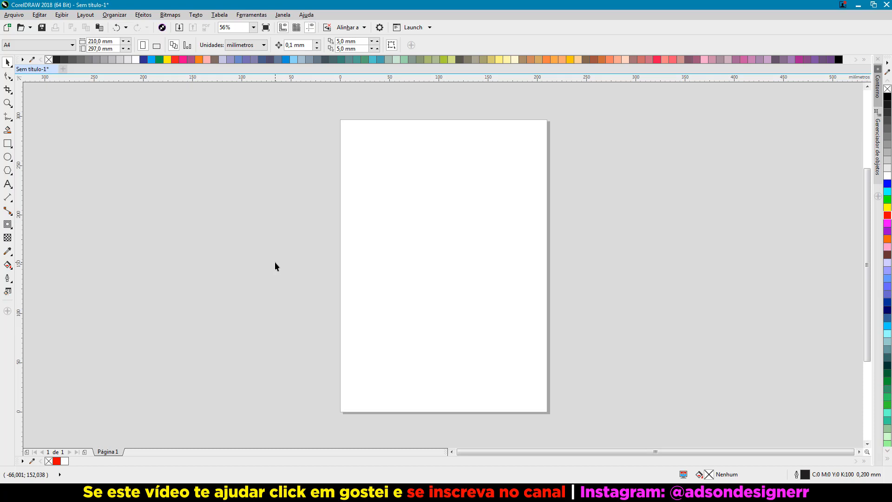
Draw a horizontal two-point line about 165 mm long and repeat it downward as nine evenly spaced lines on the upper page
{"action": "left_click", "coordinate": [7, 116]}
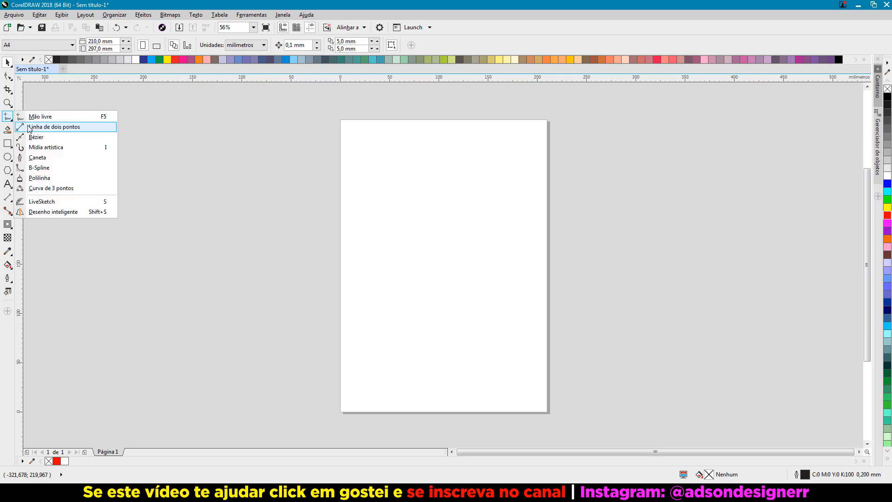
{"action": "left_click", "coordinate": [28, 127]}
{"action": "left_click_drag", "start_coordinate": [358, 157], "coordinate": [485, 167]}
{"action": "key", "text": "space"}
{"action": "key", "text": "ctrl+r"}
{"action": "key", "text": "ctrl+r"}
{"action": "key", "text": "ctrl+r"}
{"action": "key", "text": "ctrl+r"}
{"action": "key", "text": "ctrl+r"}
{"action": "key", "text": "ctrl+r"}
{"action": "key", "text": "ctrl+r"}
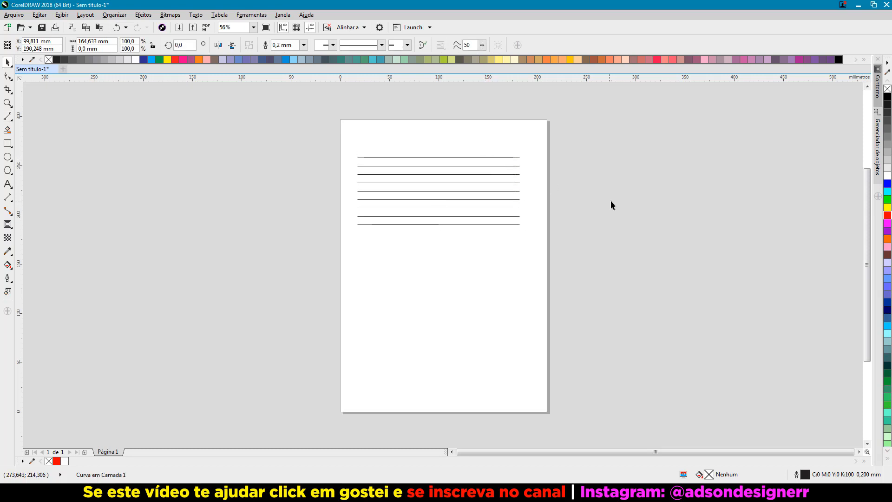
{"action": "left_click", "coordinate": [609, 201]}
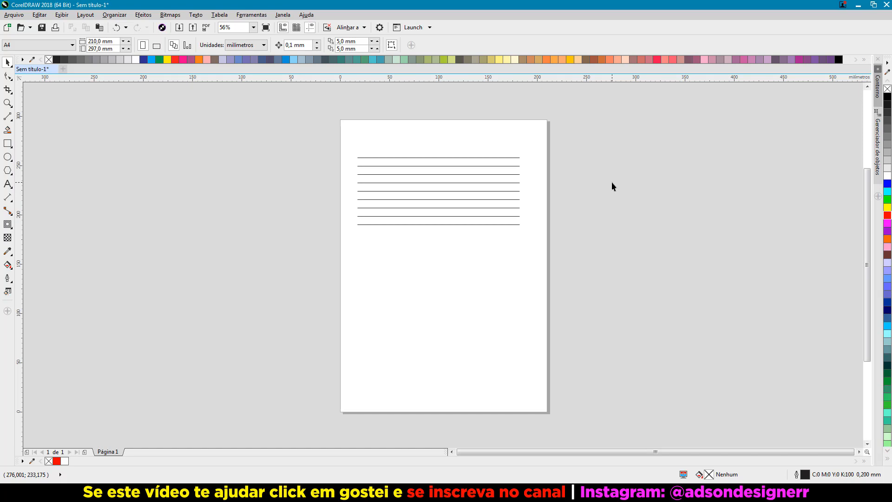
Delete all the horizontal lines drawn on the page
{"action": "left_click_drag", "start_coordinate": [621, 139], "coordinate": [277, 247]}
{"action": "key", "text": "Delete"}
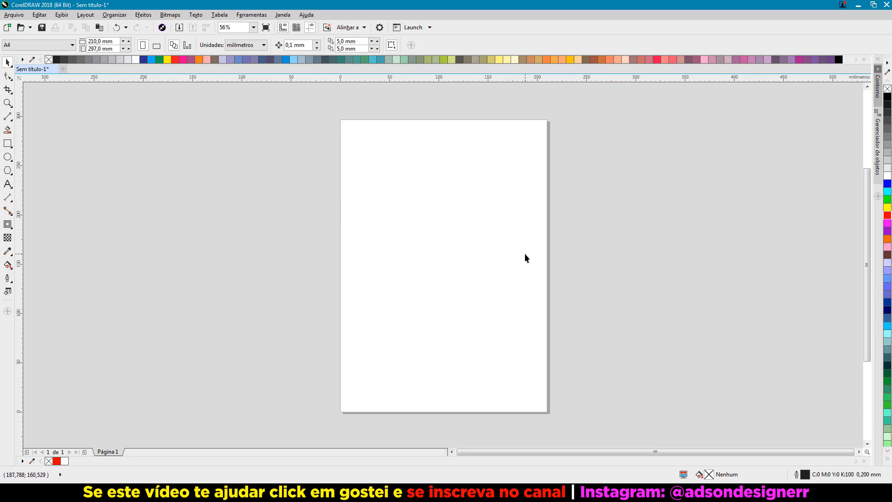
Display the baseline grid on the page
{"action": "left_click", "coordinate": [62, 15]}
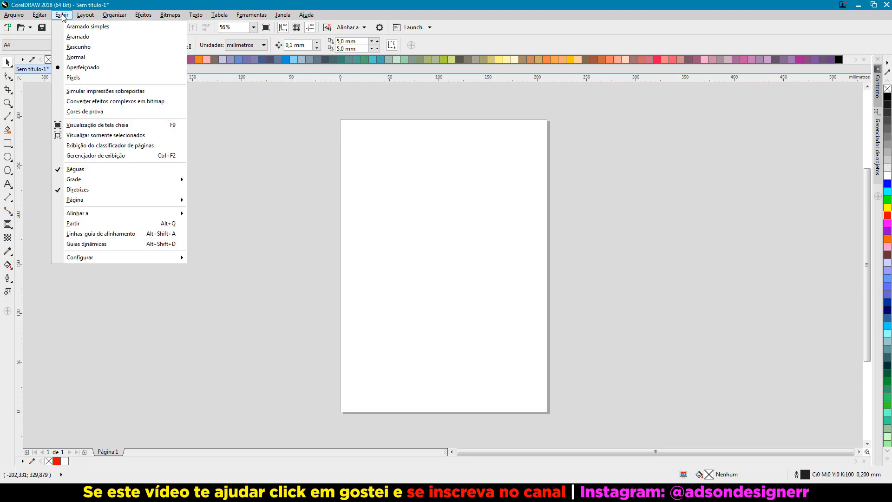
{"action": "mouse_move", "coordinate": [87, 181]}
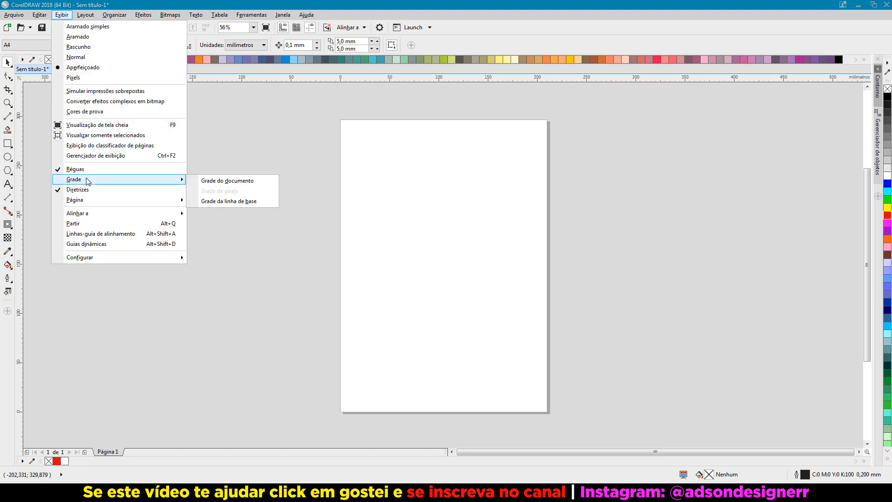
{"action": "left_click", "coordinate": [222, 202]}
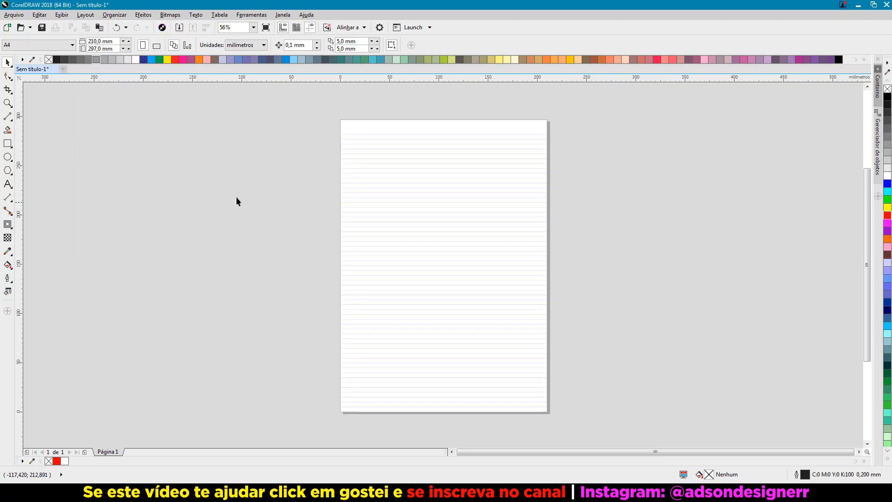
{"action": "scroll", "coordinate": [482, 124], "scroll_direction": "up", "scroll_amount": 4}
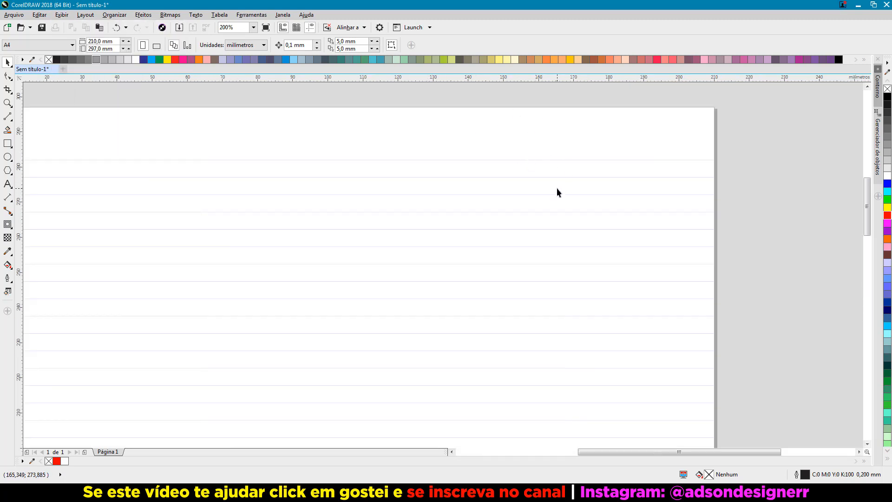
{"action": "key", "text": "shift+F4"}
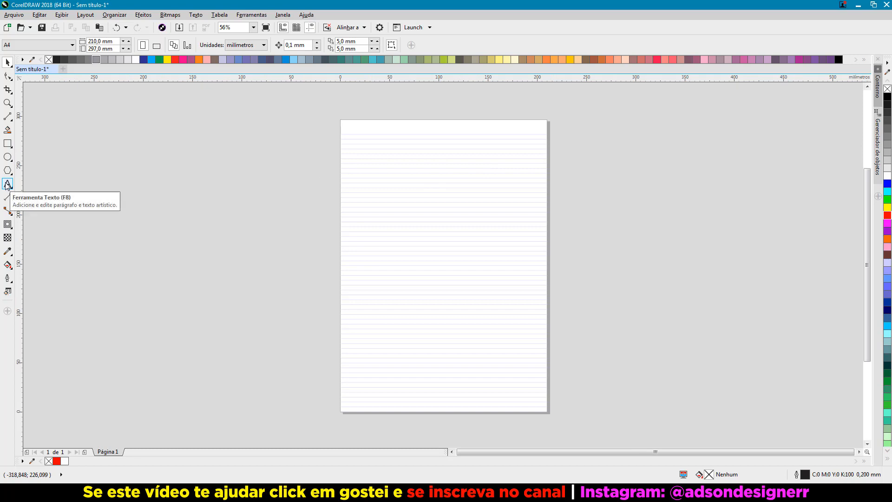
Create a paragraph text frame about 196 by 271 mm beside the page and paste the copied Wikipedia article text into it
{"action": "left_click", "coordinate": [7, 184]}
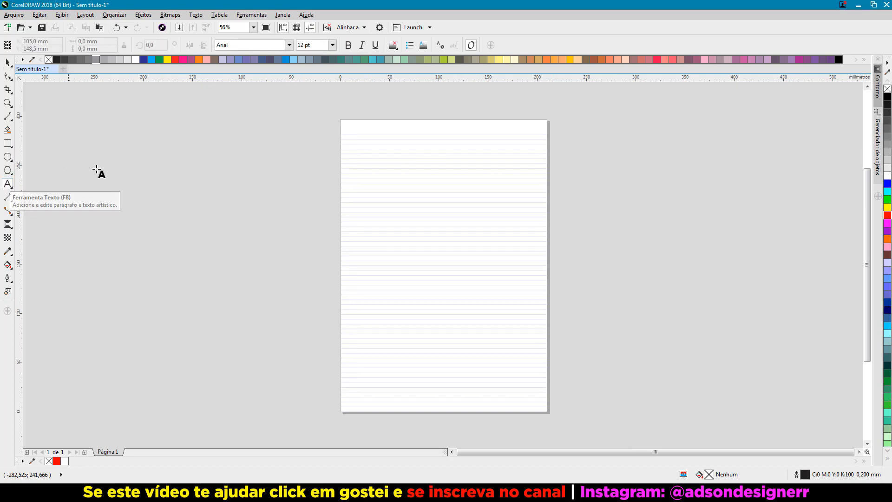
{"action": "left_click_drag", "start_coordinate": [102, 124], "coordinate": [295, 390]}
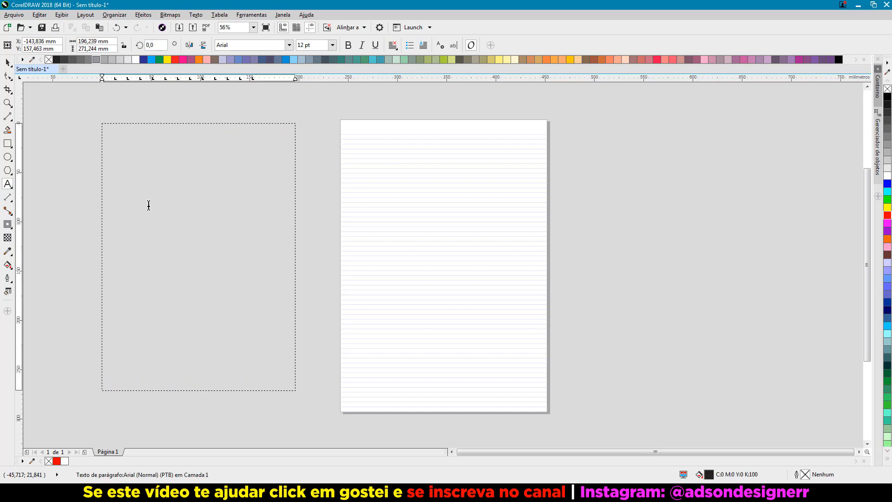
{"action": "key", "text": "ctrl+v"}
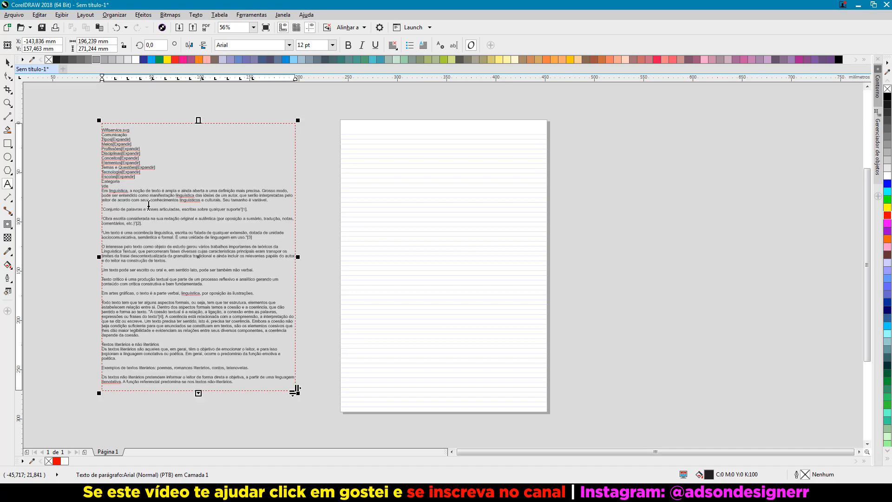
Move the paragraph text frame onto the page and centre it there
{"action": "left_click", "coordinate": [8, 62]}
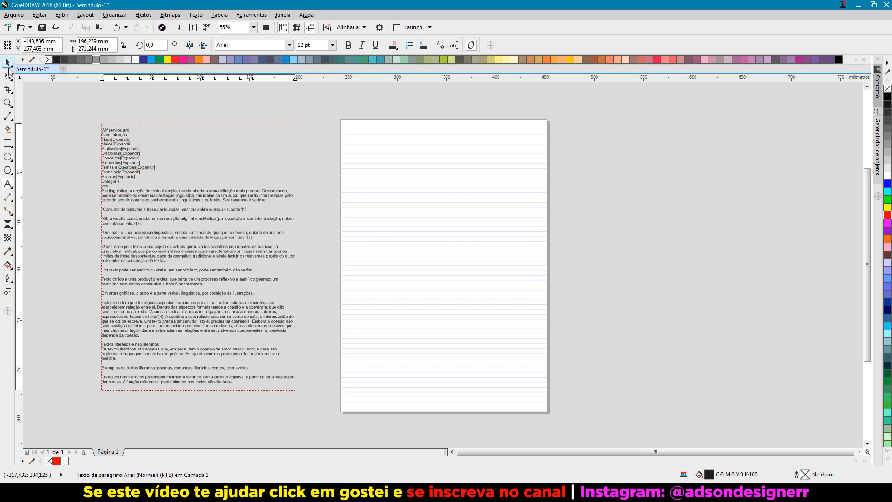
{"action": "left_click_drag", "start_coordinate": [126, 182], "coordinate": [372, 201]}
{"action": "key", "text": "p"}
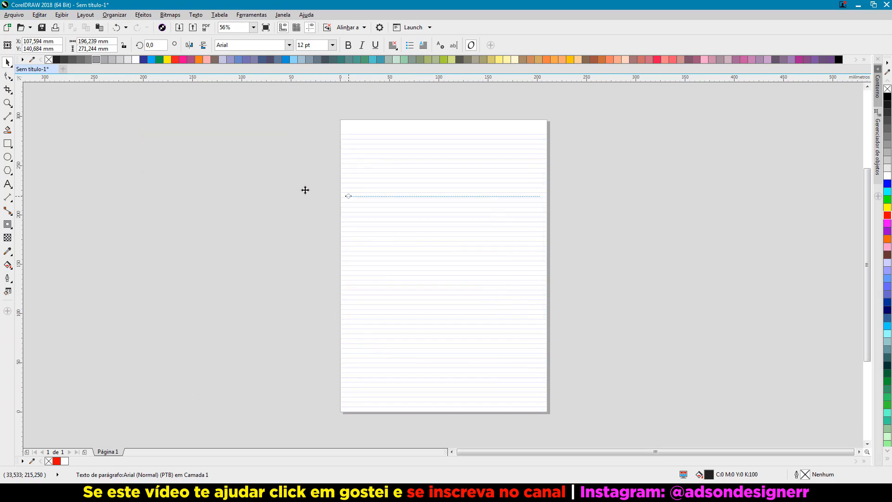
{"action": "left_click", "coordinate": [301, 189]}
Align the paragraph text to the baseline grid
{"action": "scroll", "coordinate": [455, 208], "scroll_direction": "up", "scroll_amount": 3}
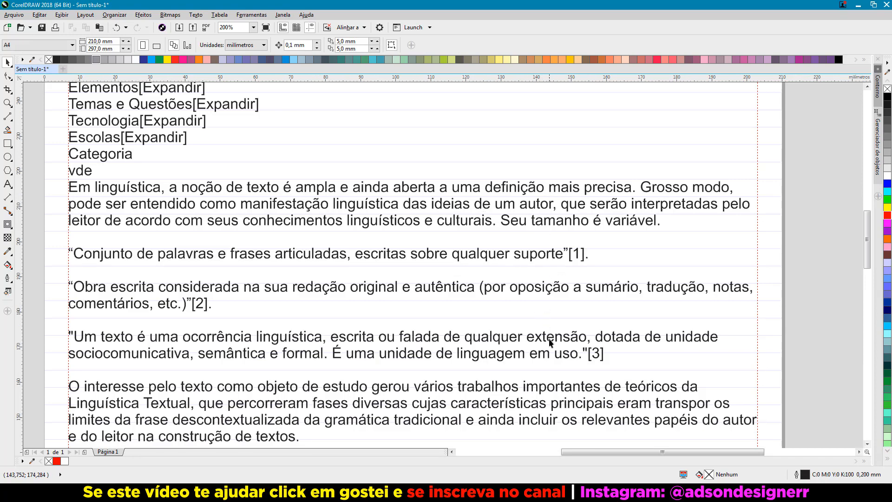
{"action": "scroll", "coordinate": [548, 344], "scroll_direction": "up", "scroll_amount": 2}
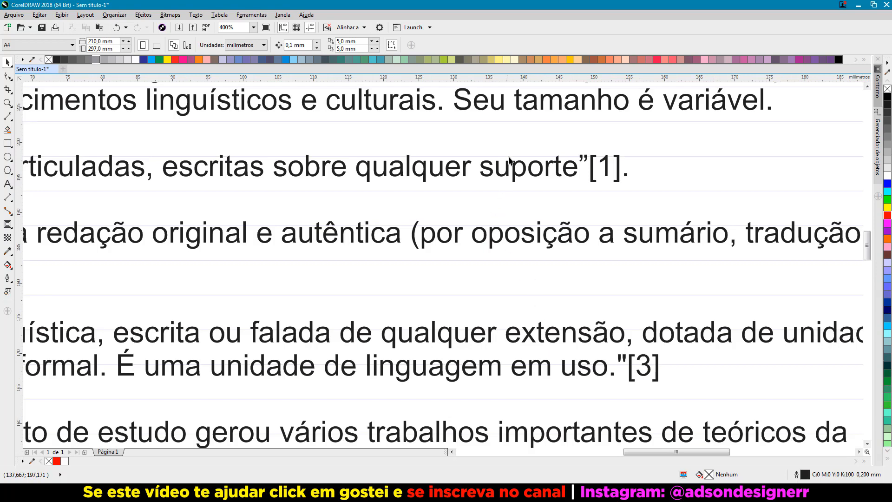
{"action": "scroll", "coordinate": [502, 173], "scroll_direction": "down", "scroll_amount": 2}
{"action": "scroll", "coordinate": [500, 173], "scroll_direction": "down", "scroll_amount": 2}
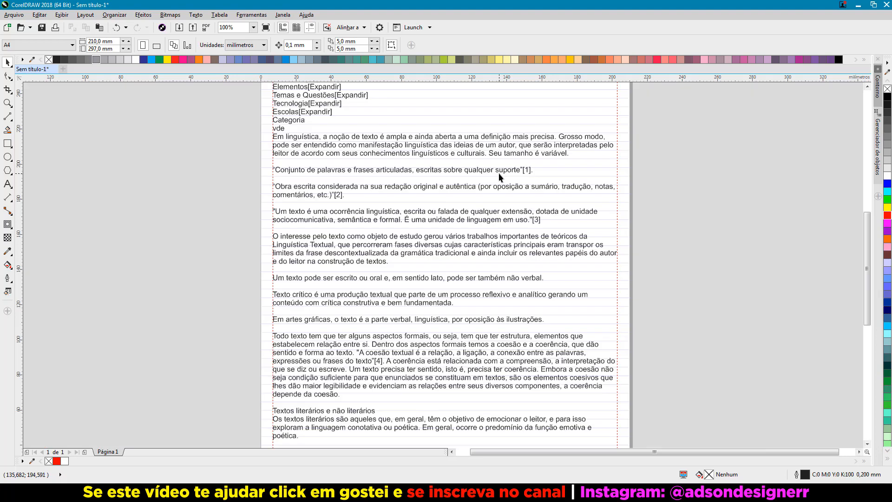
{"action": "left_click", "coordinate": [526, 154]}
{"action": "scroll", "coordinate": [488, 204], "scroll_direction": "down", "scroll_amount": 1}
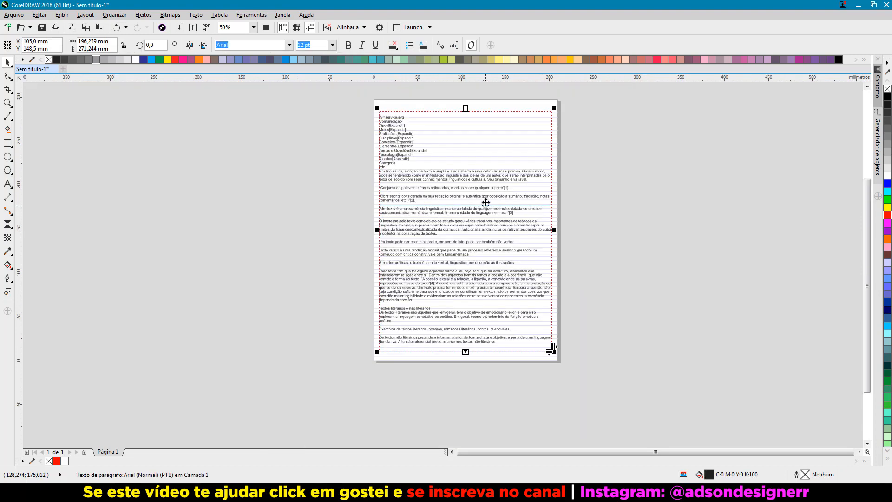
{"action": "scroll", "coordinate": [486, 204], "scroll_direction": "up", "scroll_amount": 1}
{"action": "right_click", "coordinate": [469, 178]}
{"action": "left_click", "coordinate": [534, 183]}
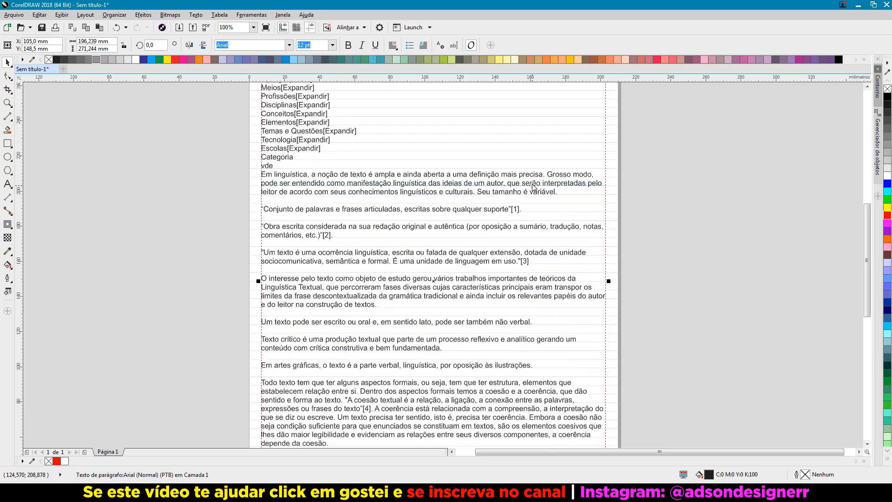
{"action": "left_click", "coordinate": [660, 187]}
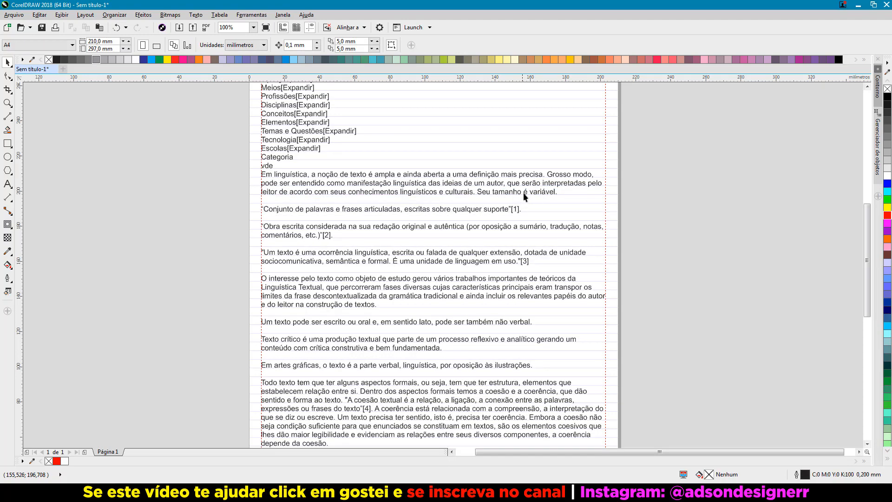
Examine closely how the text lines of the paragraph frame sit on the baseline grid
{"action": "scroll", "coordinate": [526, 192], "scroll_direction": "up", "scroll_amount": 1}
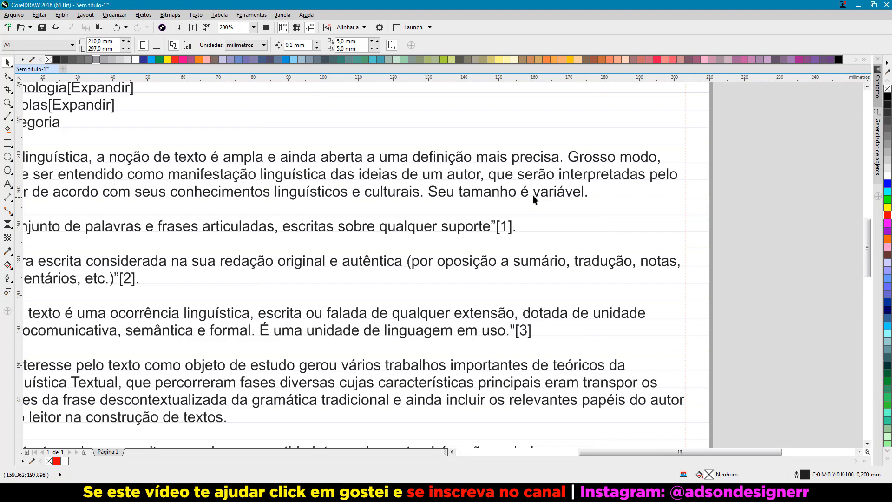
{"action": "scroll", "coordinate": [533, 196], "scroll_direction": "up", "scroll_amount": 1}
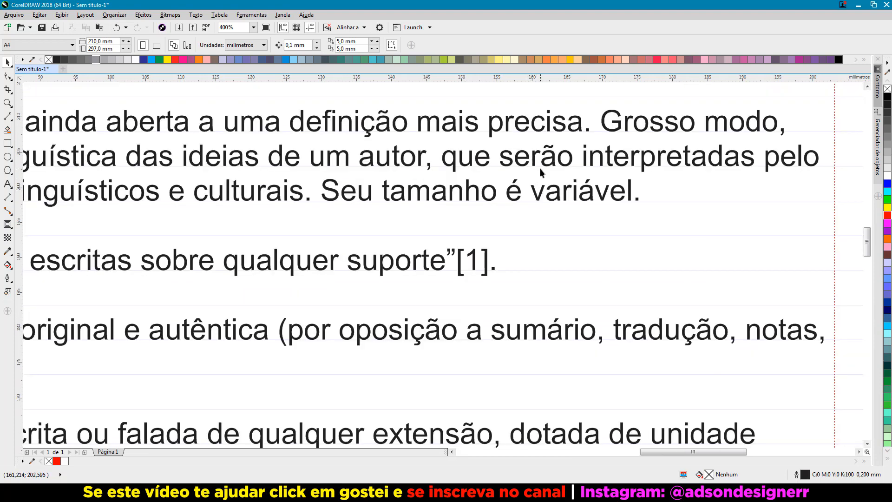
{"action": "scroll", "coordinate": [541, 170], "scroll_direction": "down", "scroll_amount": 1}
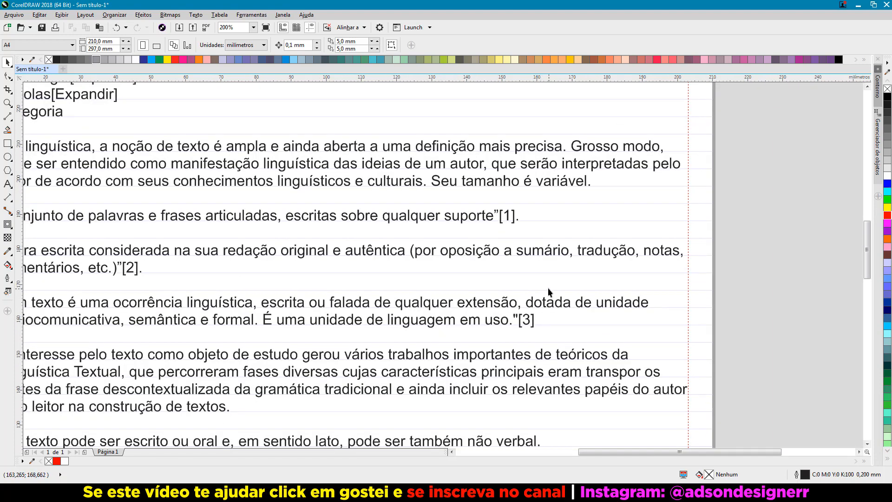
{"action": "scroll", "coordinate": [501, 339], "scroll_direction": "down", "scroll_amount": 1}
{"action": "scroll", "coordinate": [462, 243], "scroll_direction": "down", "scroll_amount": 1}
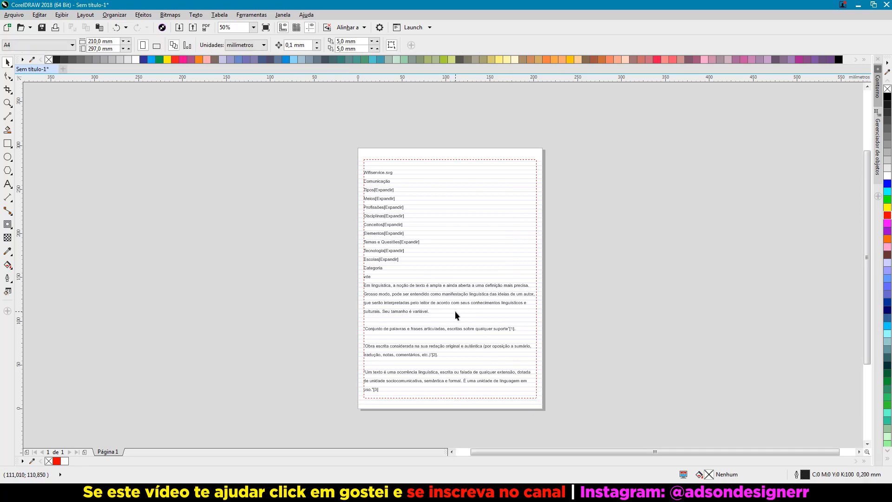
{"action": "scroll", "coordinate": [456, 311], "scroll_direction": "up", "scroll_amount": 2}
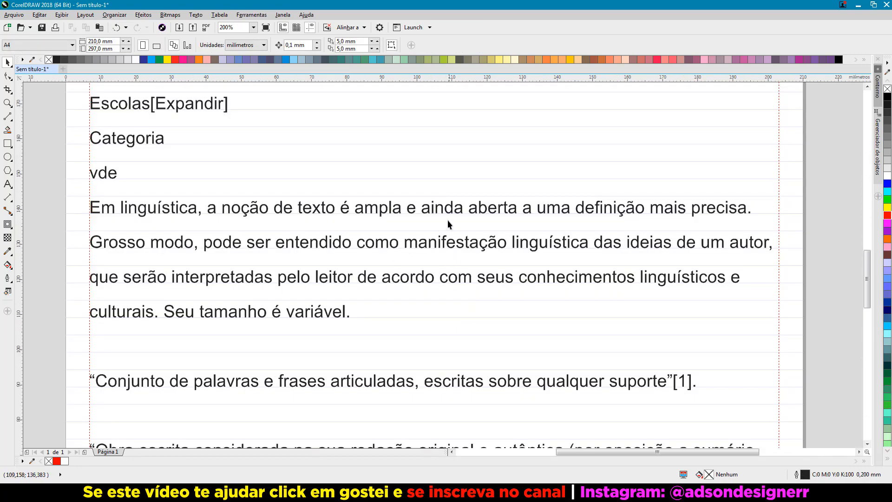
{"action": "scroll", "coordinate": [448, 221], "scroll_direction": "up", "scroll_amount": 1}
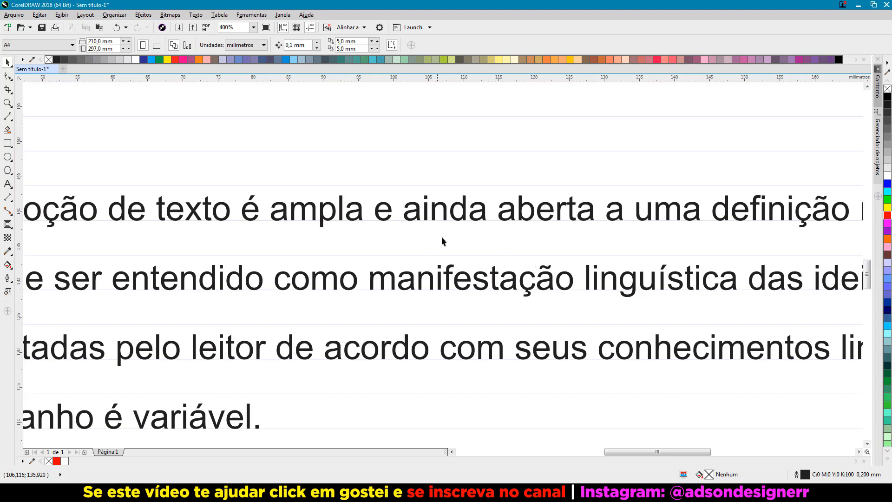
{"action": "scroll", "coordinate": [501, 224], "scroll_direction": "down", "scroll_amount": 2}
{"action": "scroll", "coordinate": [502, 225], "scroll_direction": "down", "scroll_amount": 1}
{"action": "scroll", "coordinate": [485, 211], "scroll_direction": "down", "scroll_amount": 1}
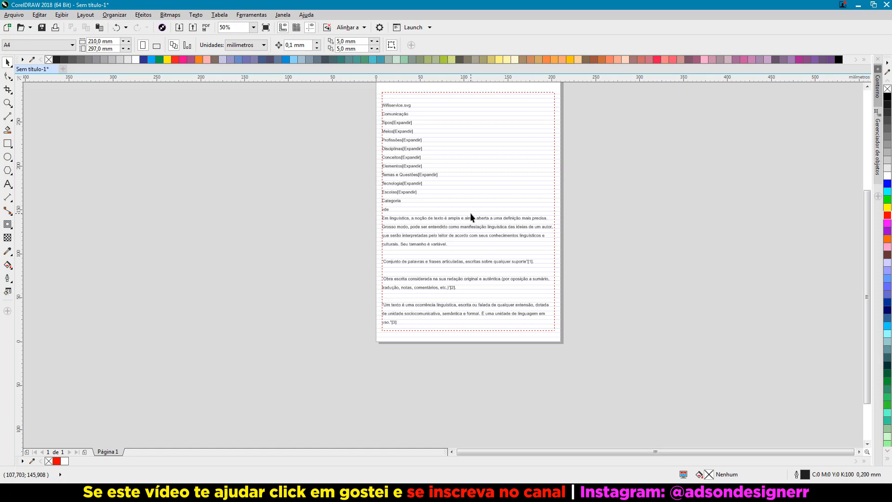
Delete the paragraph text frame from the page
{"action": "left_click", "coordinate": [471, 213]}
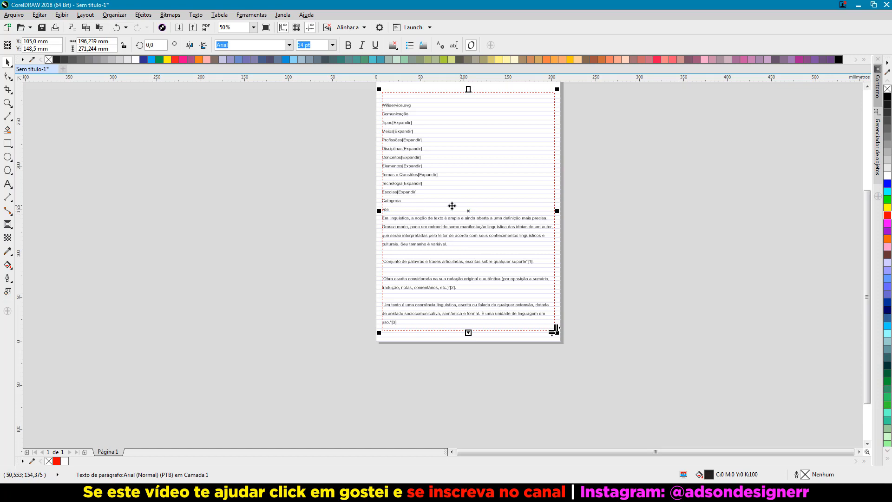
{"action": "key", "text": "Delete"}
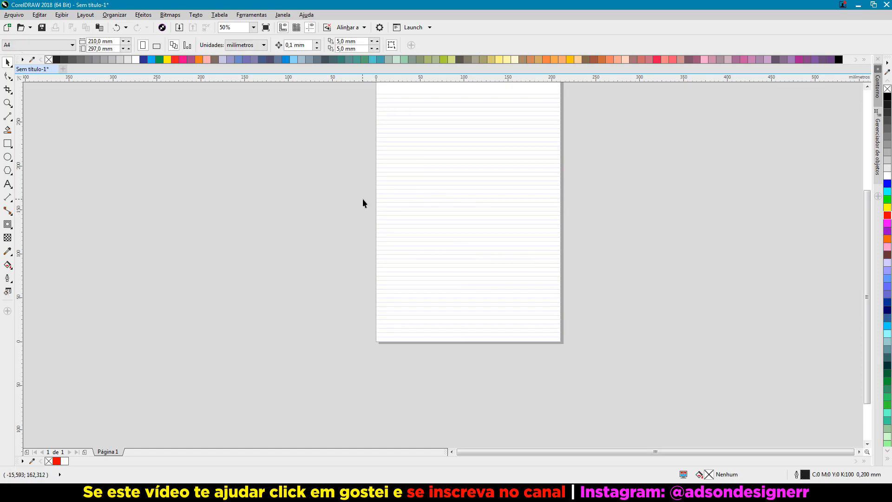
Hide the baseline grid and fit the whole page in view
{"action": "left_click", "coordinate": [62, 14]}
{"action": "mouse_move", "coordinate": [93, 179]}
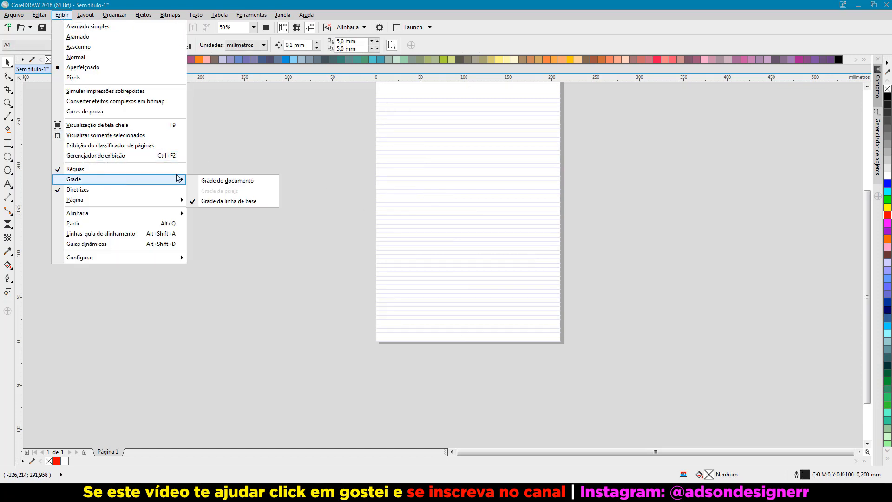
{"action": "left_click", "coordinate": [224, 199]}
{"action": "key", "text": "shift+F4"}
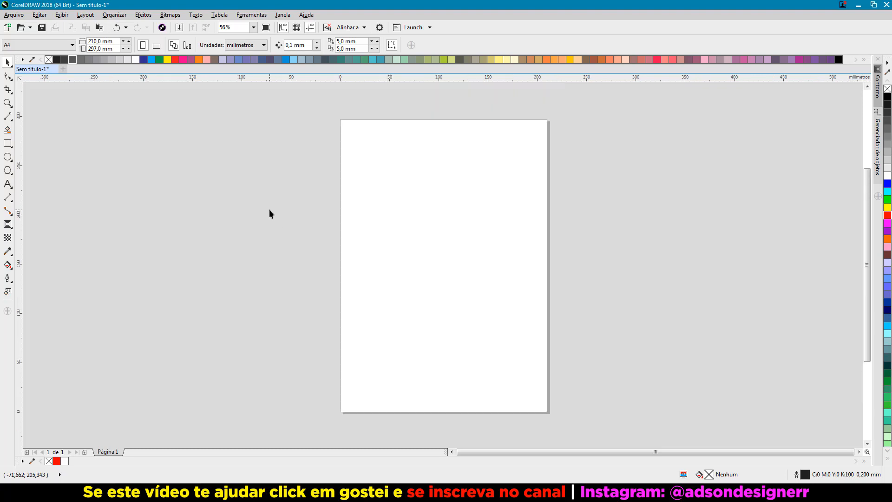
Add a first name in lowercase as artistic text in the middle area of the page
{"action": "left_click", "coordinate": [7, 184]}
{"action": "left_click", "coordinate": [417, 238]}
{"action": "type", "text": "adson"}
{"action": "left_click", "coordinate": [8, 64]}
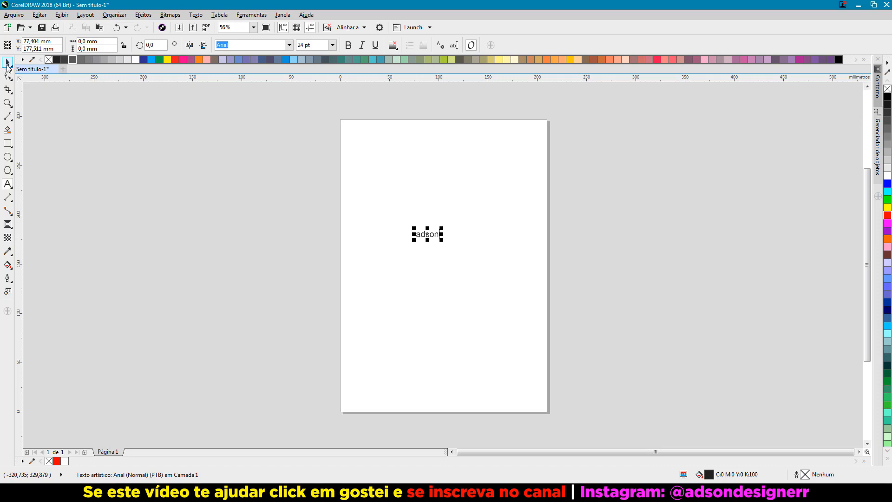
Enlarge the artistic text to about 72 mm wide and centre it on the page
{"action": "left_click_drag", "start_coordinate": [442, 228], "coordinate": [492, 208]}
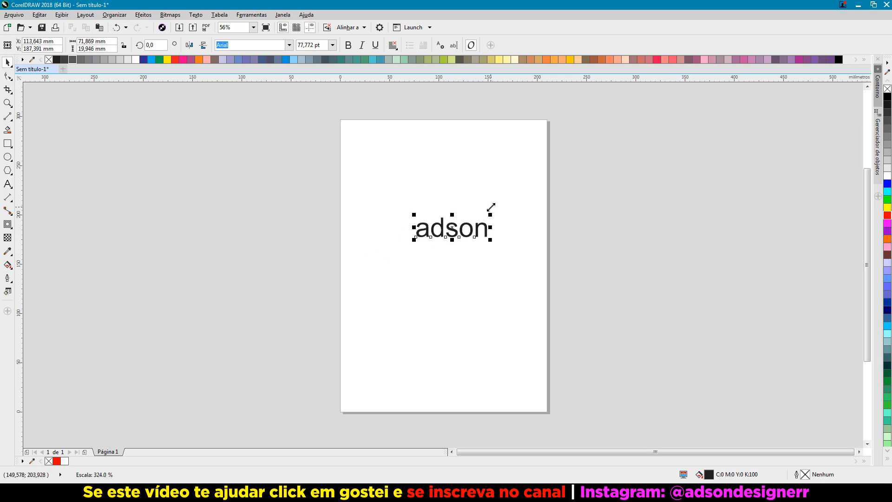
{"action": "key", "text": "p"}
Change the artistic text's font to HelveticaRounded LT Bold
{"action": "left_click", "coordinate": [290, 45]}
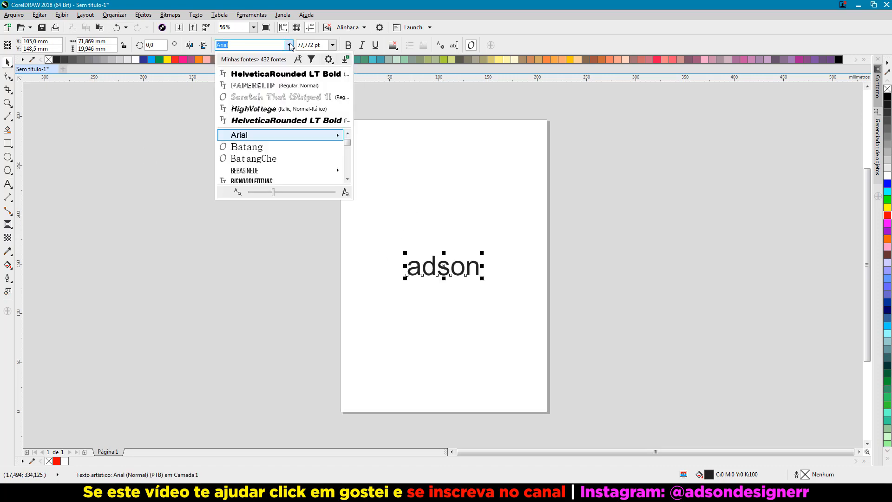
{"action": "left_click", "coordinate": [272, 74]}
{"action": "scroll", "coordinate": [444, 282], "scroll_direction": "up", "scroll_amount": 2}
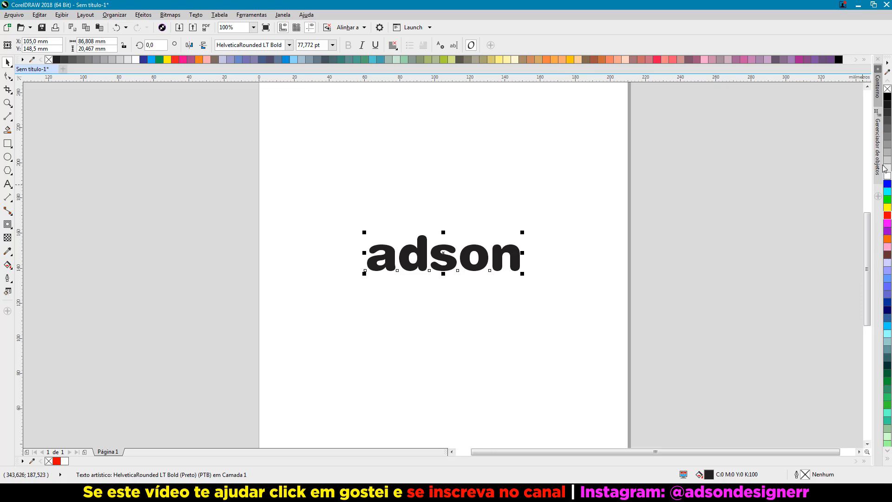
Try a yellow outline on the text, replace it with red, and check the letter edges up close
{"action": "right_click", "coordinate": [888, 207]}
{"action": "right_click", "coordinate": [888, 216]}
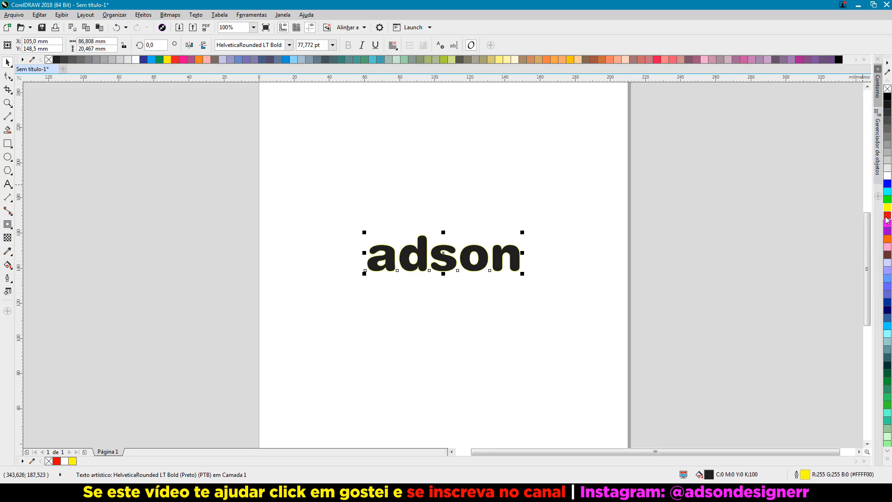
{"action": "scroll", "coordinate": [522, 251], "scroll_direction": "up", "scroll_amount": 2}
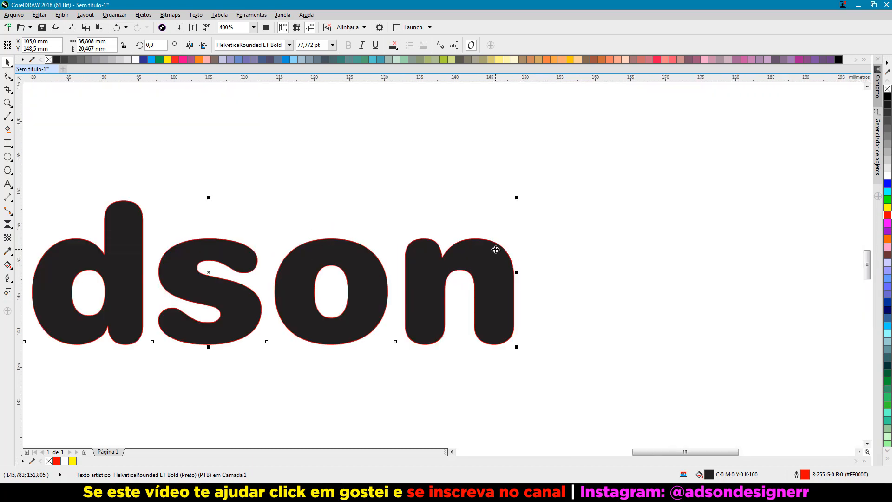
{"action": "scroll", "coordinate": [496, 251], "scroll_direction": "up", "scroll_amount": 2}
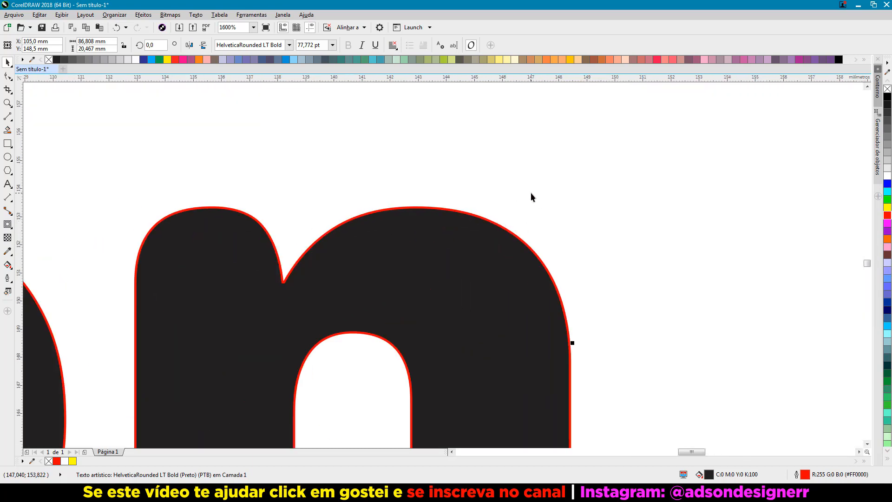
{"action": "scroll", "coordinate": [531, 192], "scroll_direction": "down", "scroll_amount": 1}
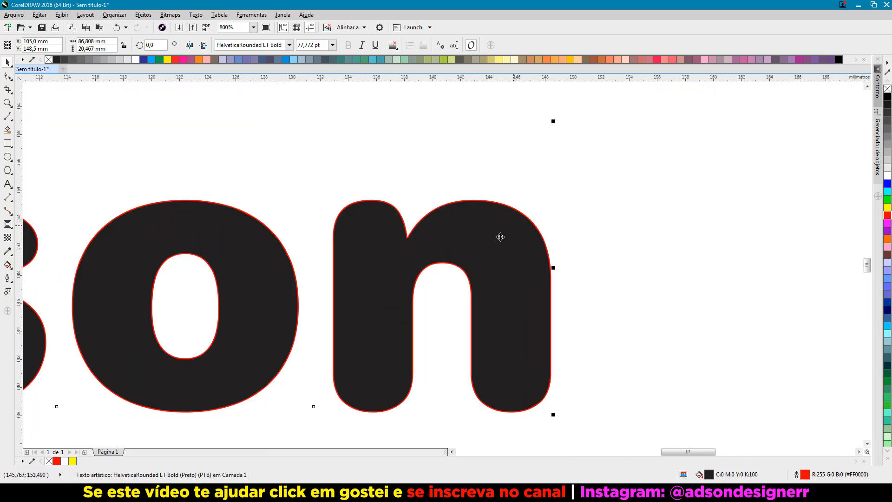
{"action": "scroll", "coordinate": [546, 193], "scroll_direction": "down", "scroll_amount": 1}
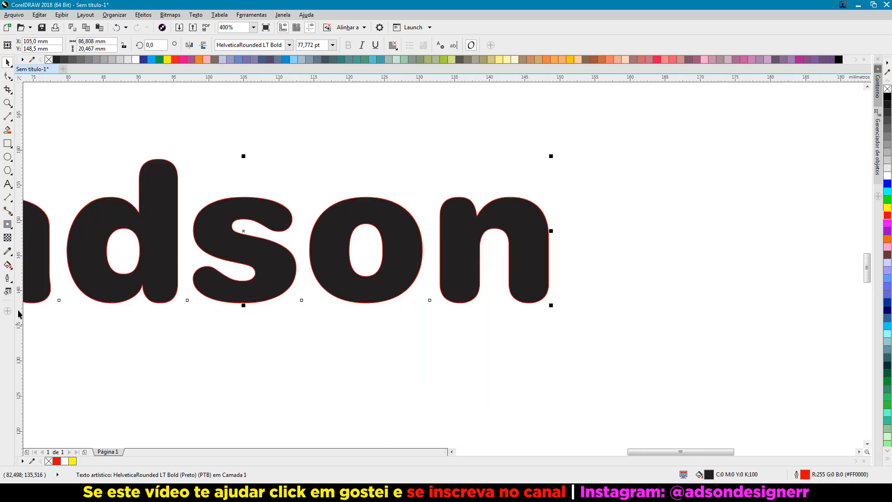
Set the width of the text's outline to 1 mm
{"action": "left_click", "coordinate": [8, 279]}
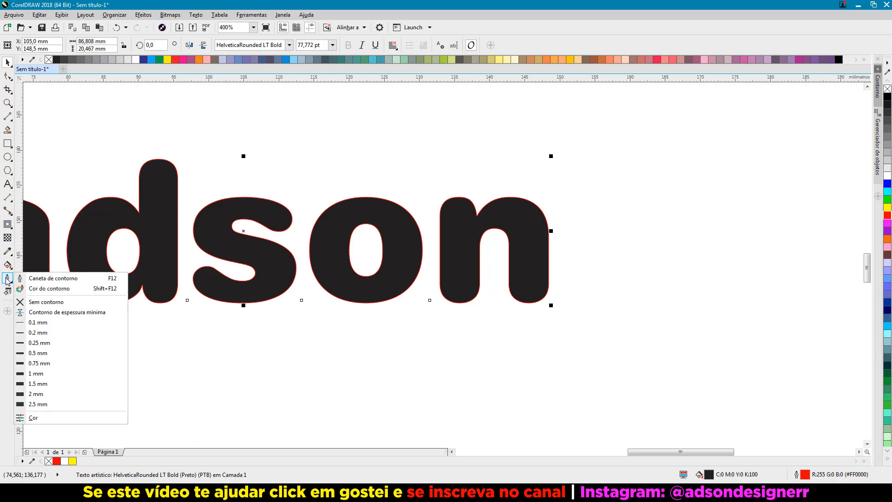
{"action": "left_click", "coordinate": [11, 291]}
{"action": "left_click", "coordinate": [8, 282]}
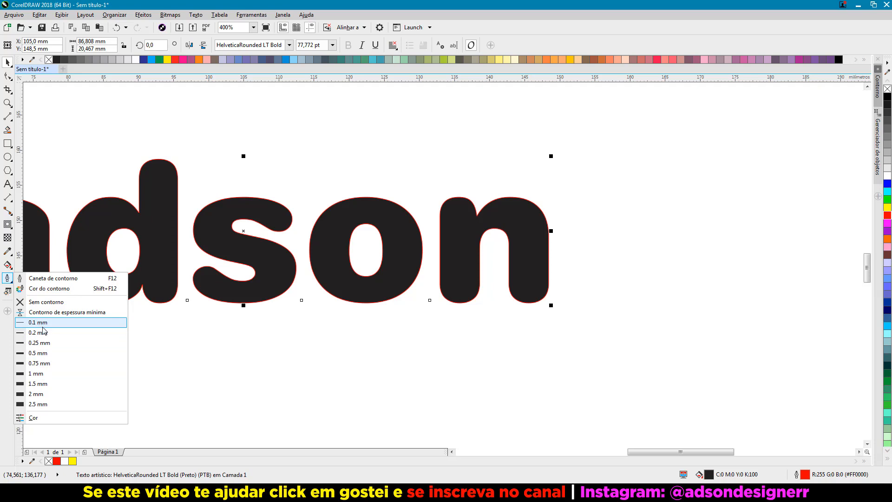
{"action": "left_click", "coordinate": [34, 374]}
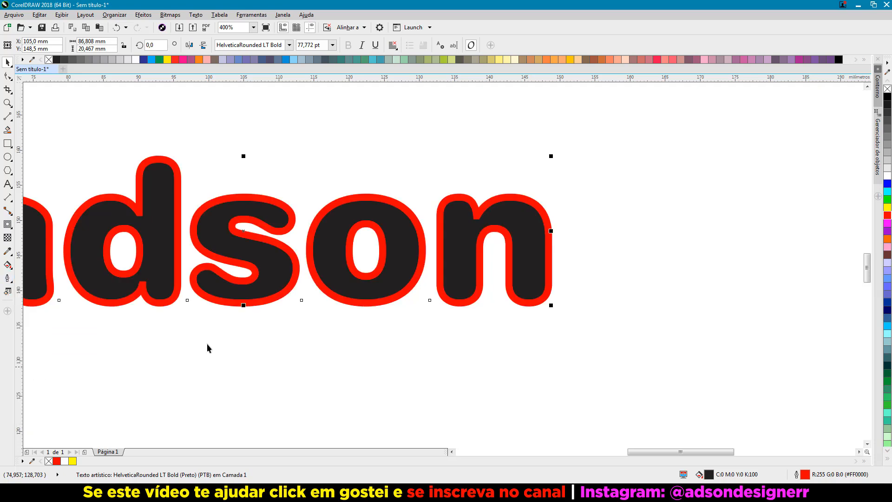
{"action": "left_click", "coordinate": [408, 368]}
{"action": "left_click", "coordinate": [481, 243]}
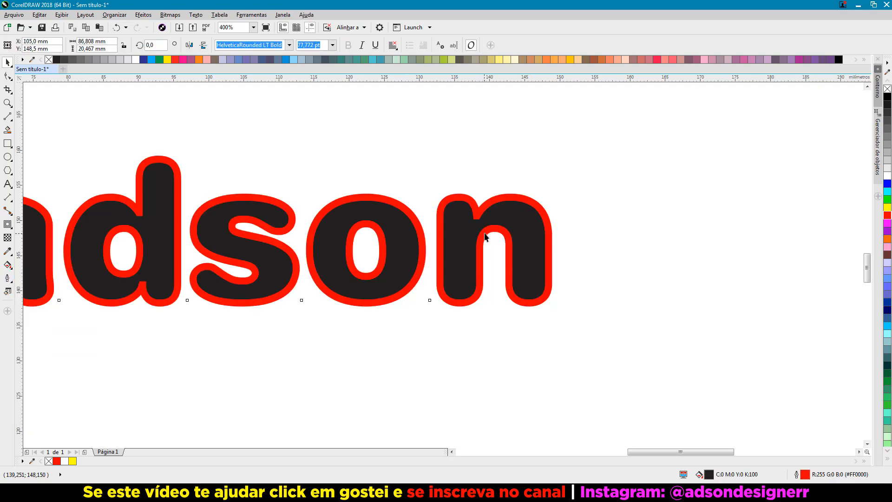
{"action": "scroll", "coordinate": [503, 228], "scroll_direction": "down", "scroll_amount": 1}
{"action": "left_click", "coordinate": [7, 278]}
{"action": "left_click", "coordinate": [301, 294]}
{"action": "left_click", "coordinate": [411, 275]}
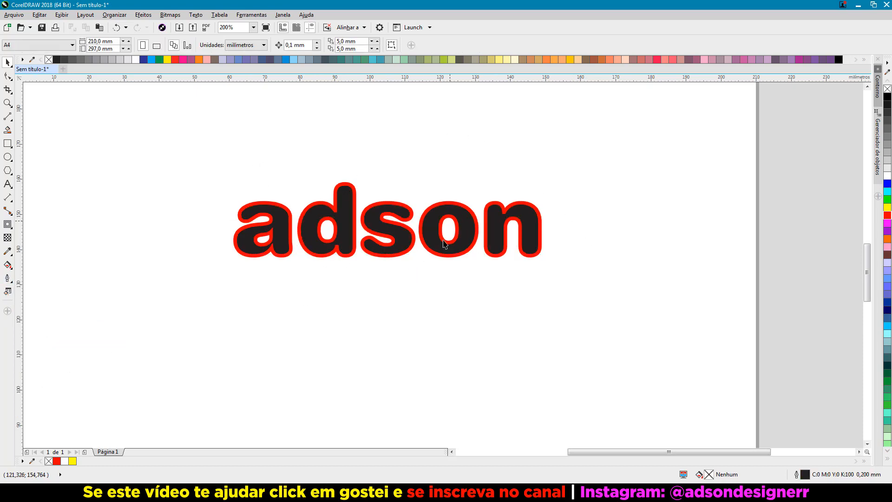
{"action": "left_click", "coordinate": [521, 228]}
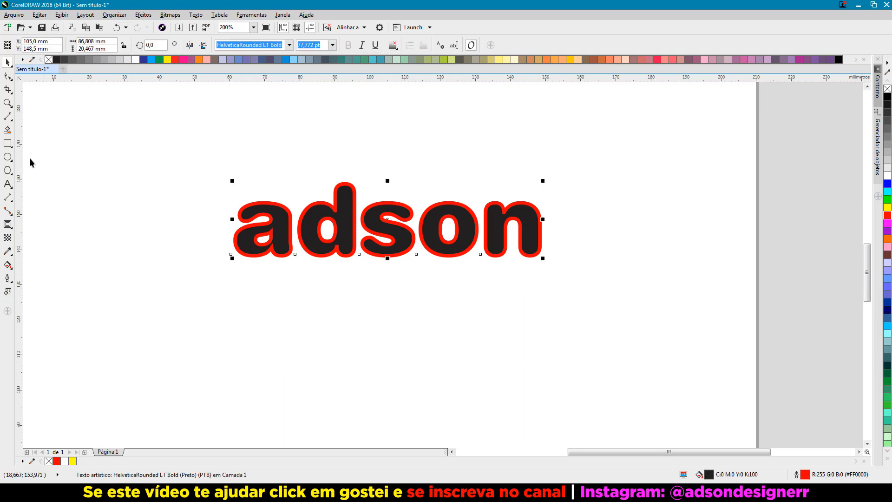
Draw a rectangle about 35 mm wide and 16 mm high to the left of the text
{"action": "left_click", "coordinate": [8, 144]}
{"action": "left_click_drag", "start_coordinate": [56, 164], "coordinate": [181, 219]}
{"action": "left_click", "coordinate": [7, 62]}
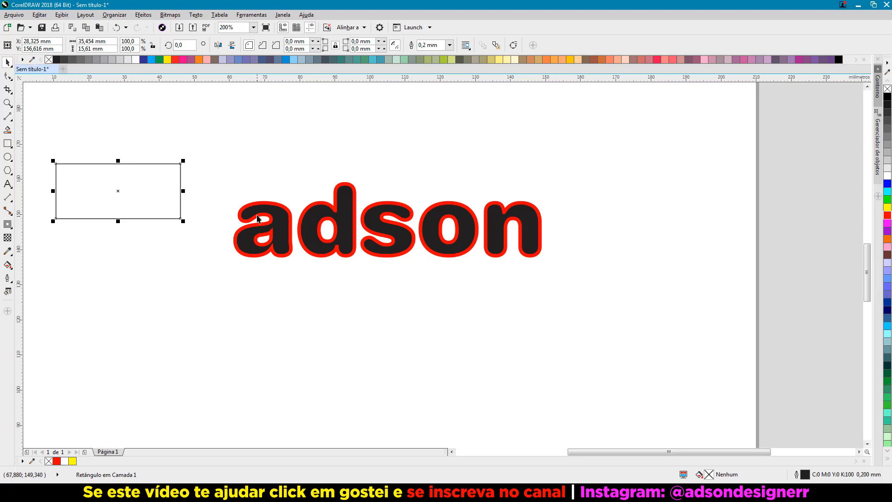
Move the text toward the rectangle and scale it down to about 48 mm wide
{"action": "left_click_drag", "start_coordinate": [257, 218], "coordinate": [240, 184]}
{"action": "left_click_drag", "start_coordinate": [529, 148], "coordinate": [390, 179]}
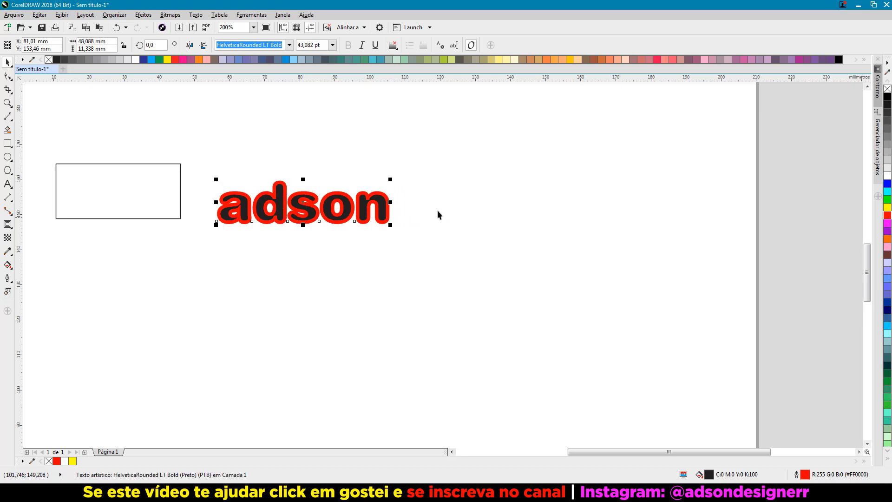
{"action": "scroll", "coordinate": [245, 209], "scroll_direction": "up", "scroll_amount": 1}
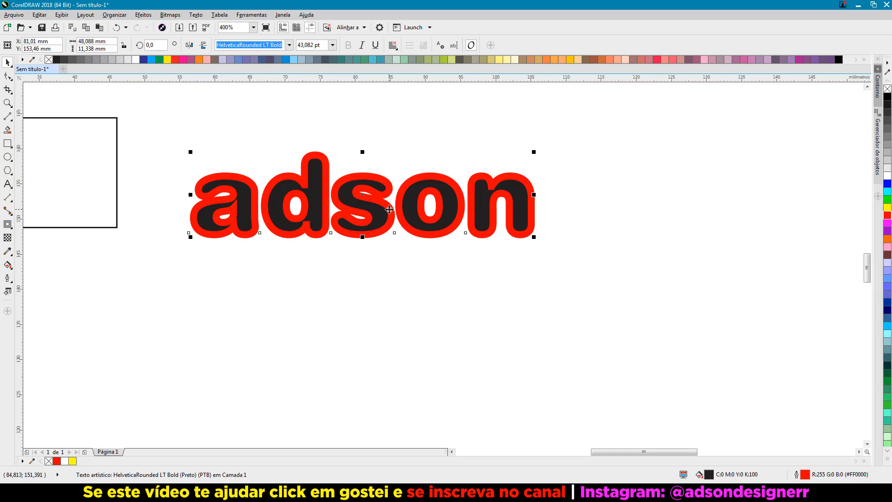
Move the text into the rectangle and shrink it to about 30 mm wide so it fits inside
{"action": "scroll", "coordinate": [533, 193], "scroll_direction": "down", "scroll_amount": 1}
{"action": "left_click_drag", "start_coordinate": [523, 195], "coordinate": [368, 181]}
{"action": "scroll", "coordinate": [403, 158], "scroll_direction": "up", "scroll_amount": 1}
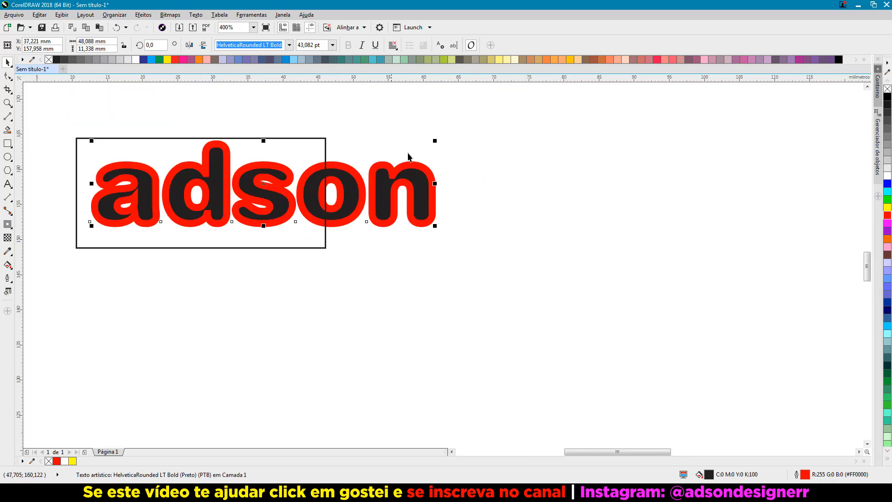
{"action": "left_click_drag", "start_coordinate": [435, 140], "coordinate": [304, 132]}
{"action": "left_click", "coordinate": [413, 198]}
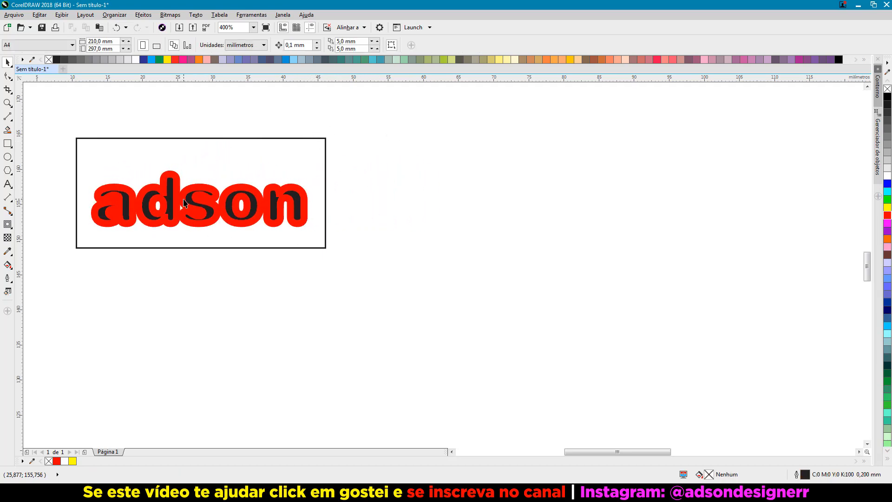
Take the text out of the rectangle, enlarge it to about 111 mm wide and place it to the rectangle's right
{"action": "left_click_drag", "start_coordinate": [170, 201], "coordinate": [162, 302]}
{"action": "left_click", "coordinate": [200, 209]}
{"action": "left_click_drag", "start_coordinate": [310, 232], "coordinate": [697, 386]}
{"action": "scroll", "coordinate": [233, 143], "scroll_direction": "down", "scroll_amount": 2}
{"action": "left_click_drag", "start_coordinate": [472, 236], "coordinate": [576, 316]}
{"action": "left_click_drag", "start_coordinate": [319, 193], "coordinate": [464, 195]}
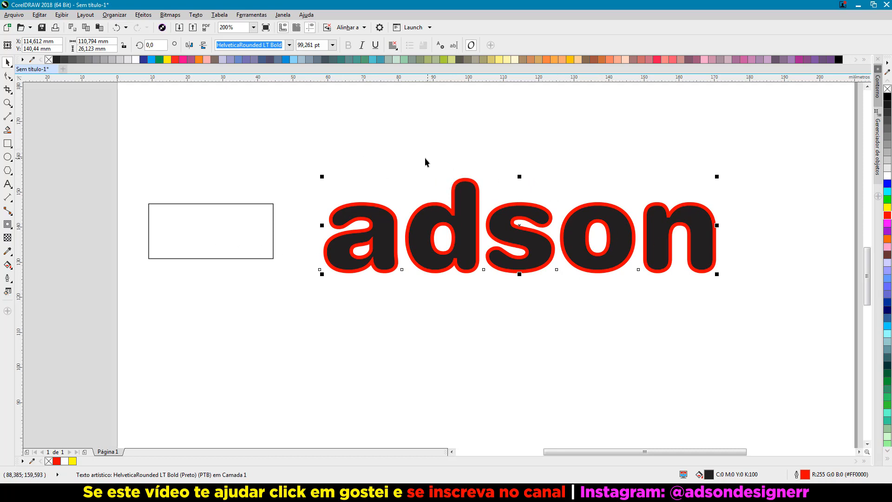
Change the text's outline to a 0.1 mm wide dotted line using the outline pen settings
{"action": "key", "text": "F12"}
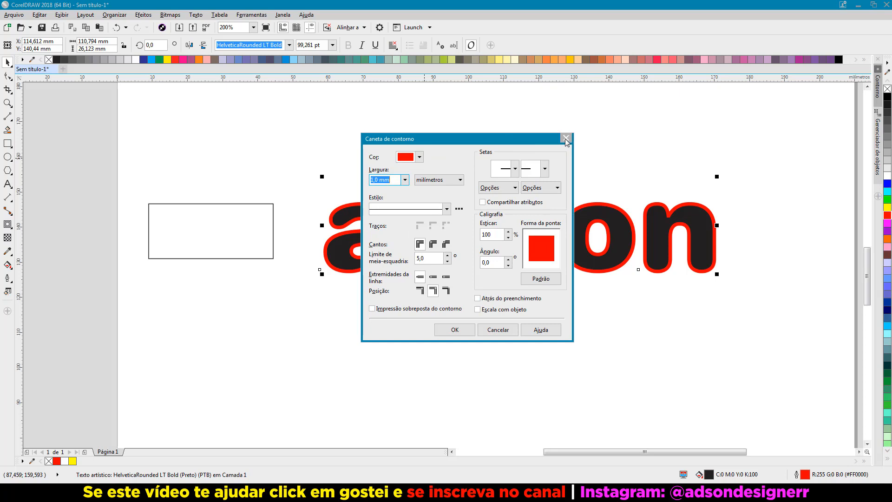
{"action": "left_click", "coordinate": [566, 139]}
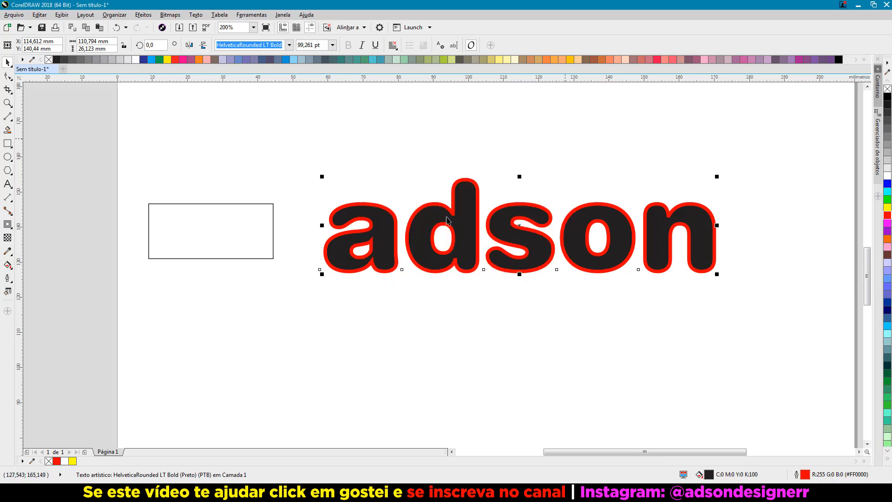
{"action": "left_click", "coordinate": [7, 279]}
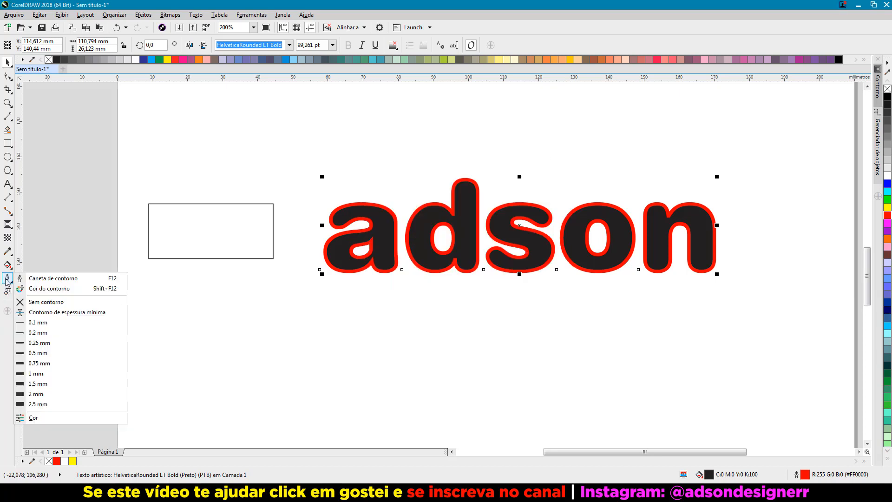
{"action": "left_click", "coordinate": [32, 279]}
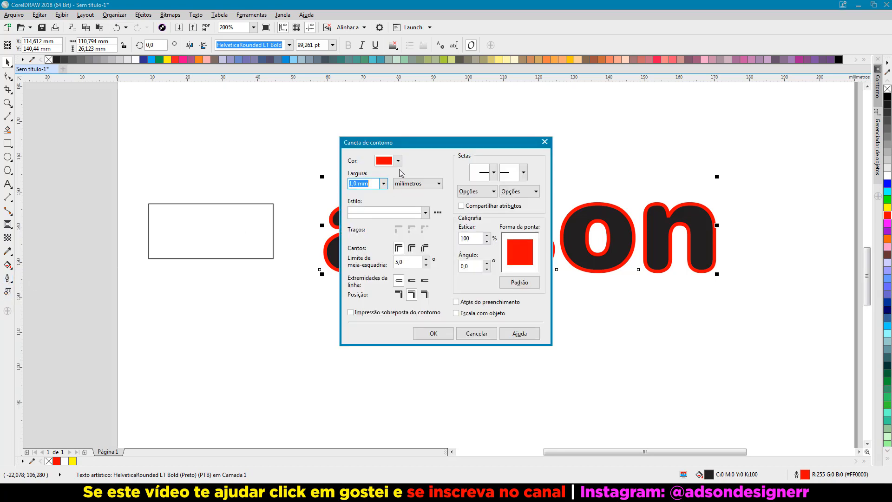
{"action": "mouse_move", "coordinate": [407, 145]}
{"action": "left_mouse_down"}
{"action": "mouse_move", "coordinate": [445, 135]}
{"action": "mouse_move", "coordinate": [499, 141]}
{"action": "mouse_move", "coordinate": [463, 153]}
{"action": "mouse_move", "coordinate": [399, 132]}
{"action": "left_mouse_up"}
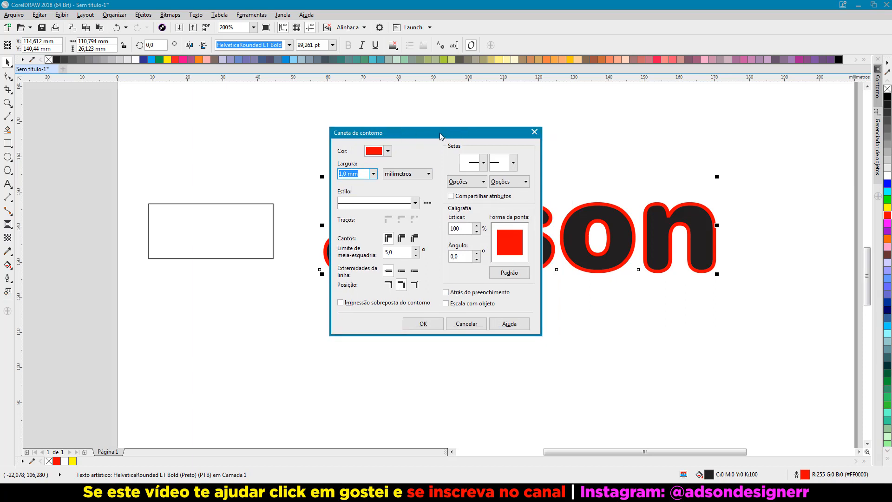
{"action": "left_click", "coordinate": [373, 174]}
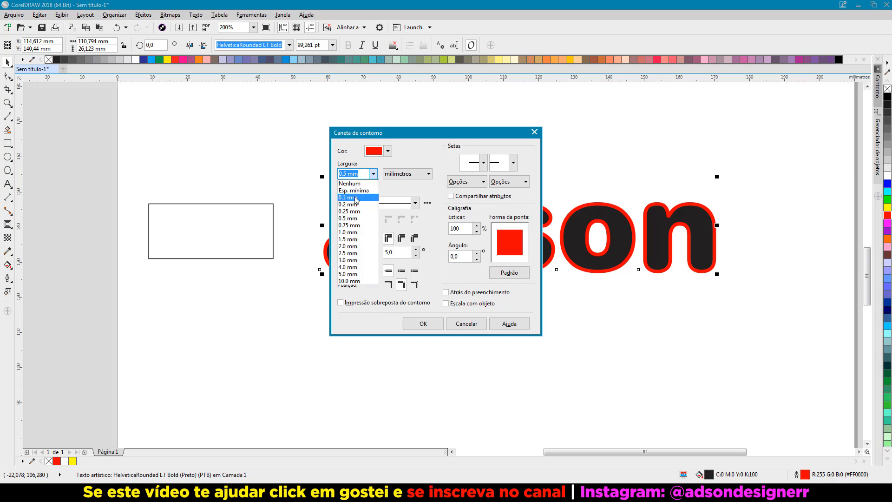
{"action": "left_click", "coordinate": [355, 198]}
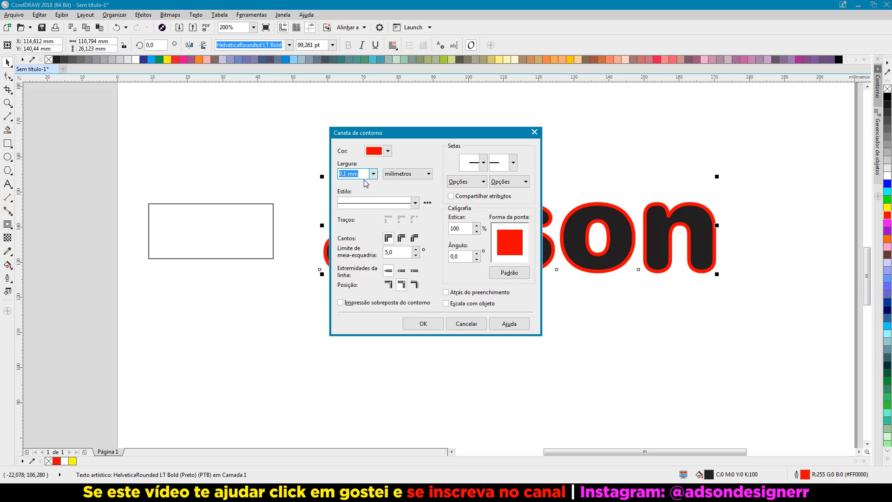
{"action": "left_click", "coordinate": [398, 174]}
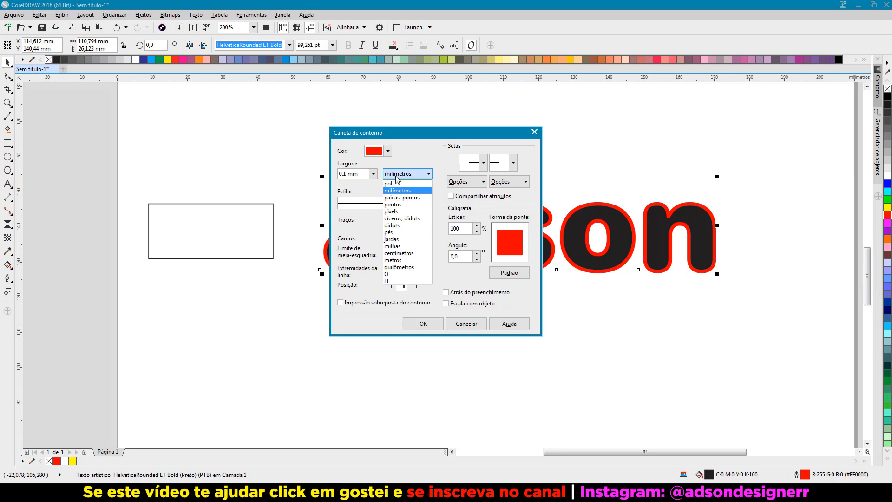
{"action": "left_click", "coordinate": [397, 178]}
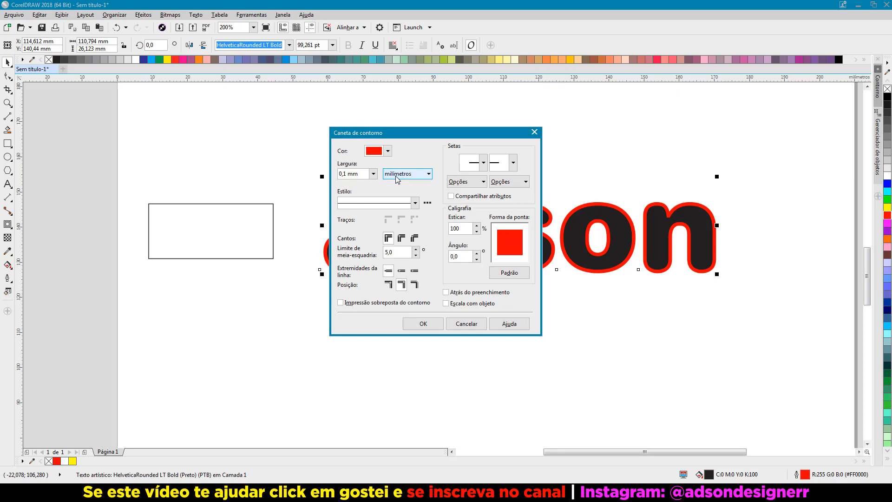
{"action": "left_click", "coordinate": [380, 204]}
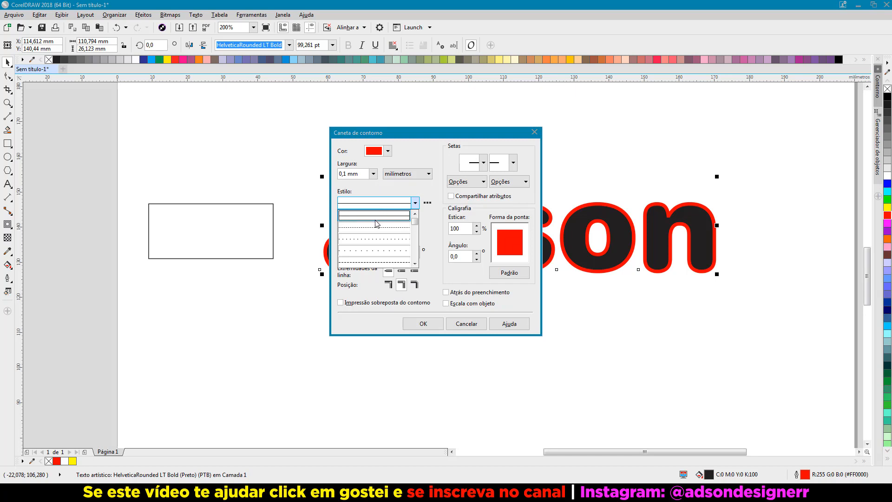
{"action": "left_click", "coordinate": [379, 229]}
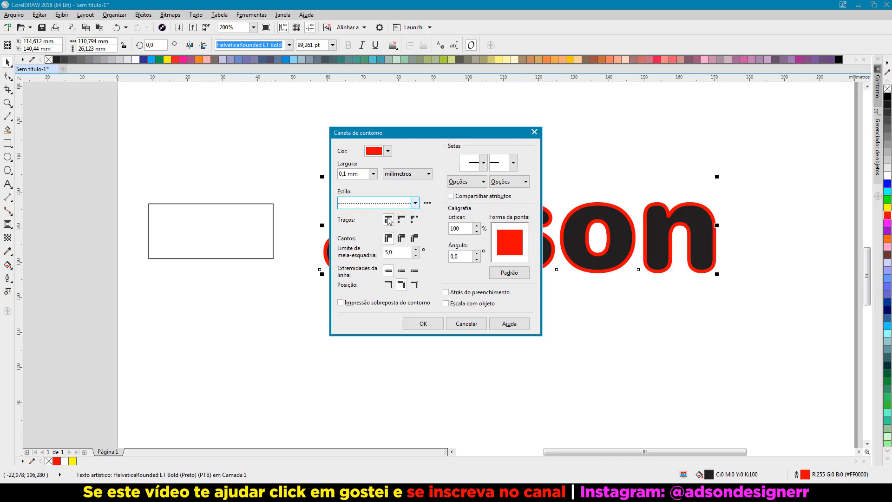
{"action": "left_click", "coordinate": [423, 324]}
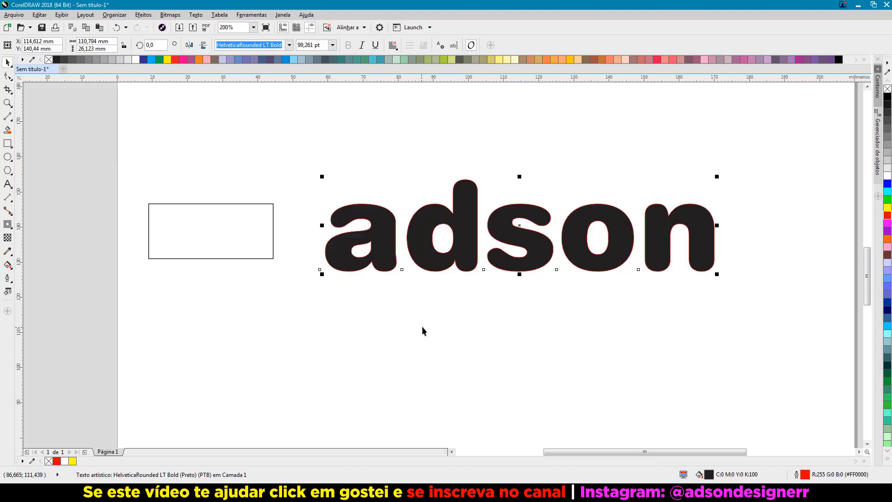
Inspect the dotted outline up close on the letter d and set its width to 0.25 mm
{"action": "scroll", "coordinate": [465, 195], "scroll_direction": "up", "scroll_amount": 2}
{"action": "scroll", "coordinate": [473, 182], "scroll_direction": "up", "scroll_amount": 8}
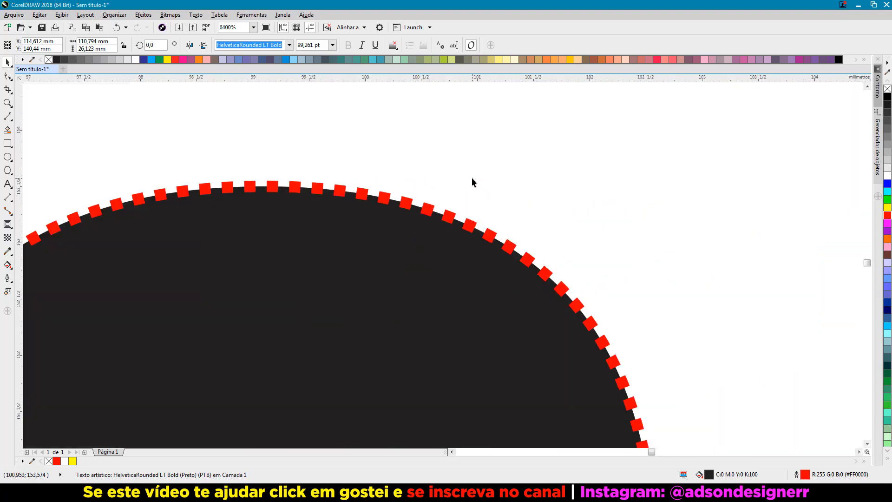
{"action": "scroll", "coordinate": [639, 269], "scroll_direction": "down", "scroll_amount": 2}
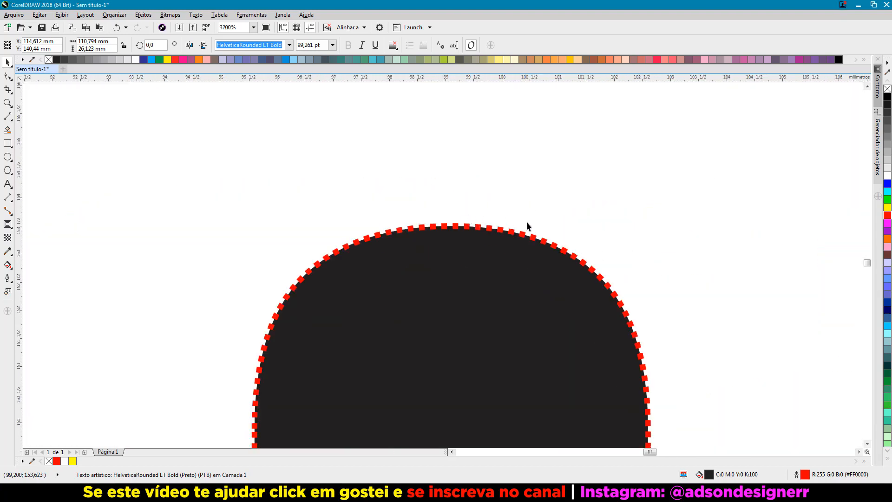
{"action": "left_click", "coordinate": [7, 278]}
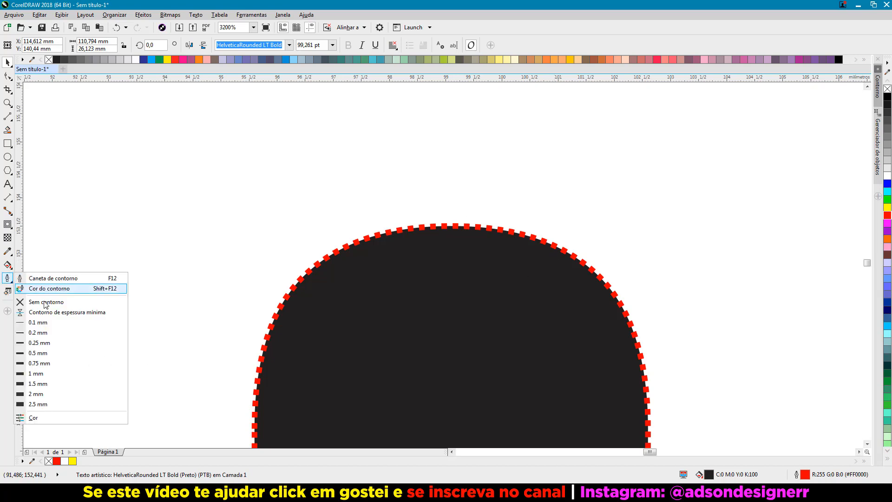
{"action": "left_click", "coordinate": [47, 344]}
{"action": "scroll", "coordinate": [395, 204], "scroll_direction": "down", "scroll_amount": 4}
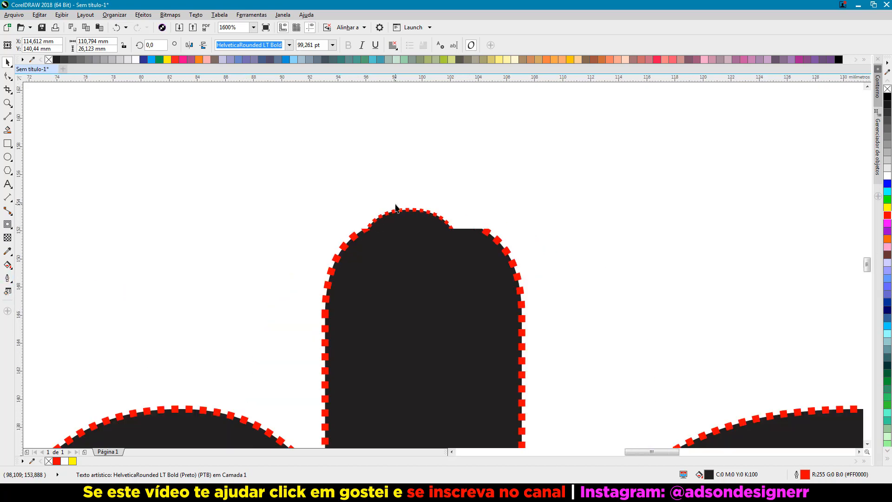
Examine the dotted outline around the letter d and the line styles offered in the outline pen settings, leaving them unchanged
{"action": "scroll", "coordinate": [429, 259], "scroll_direction": "down", "scroll_amount": 2}
{"action": "scroll", "coordinate": [430, 266], "scroll_direction": "up", "scroll_amount": 2}
{"action": "scroll", "coordinate": [430, 266], "scroll_direction": "up", "scroll_amount": 1}
{"action": "scroll", "coordinate": [400, 245], "scroll_direction": "down", "scroll_amount": 1}
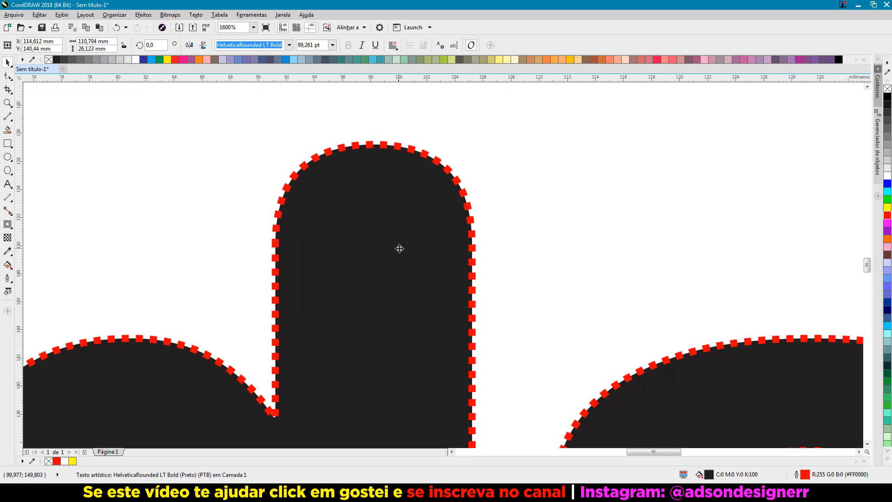
{"action": "scroll", "coordinate": [406, 232], "scroll_direction": "down", "scroll_amount": 1}
{"action": "key", "text": "F12"}
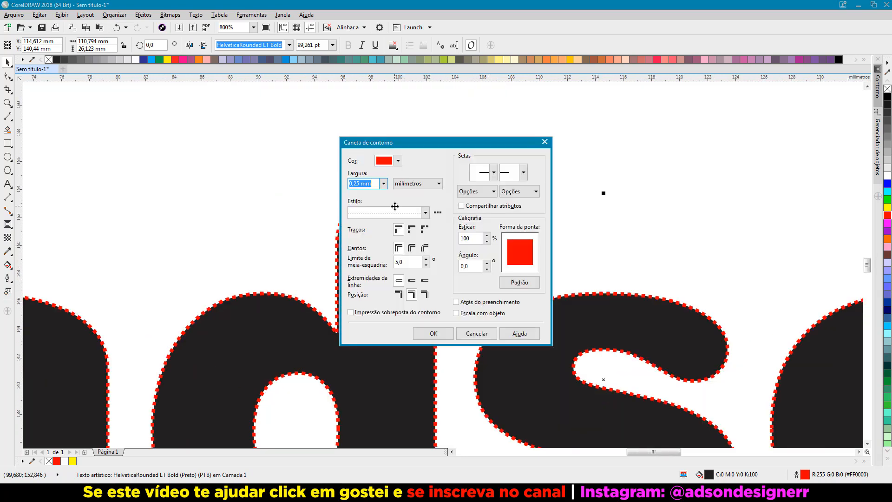
{"action": "left_click", "coordinate": [382, 213]}
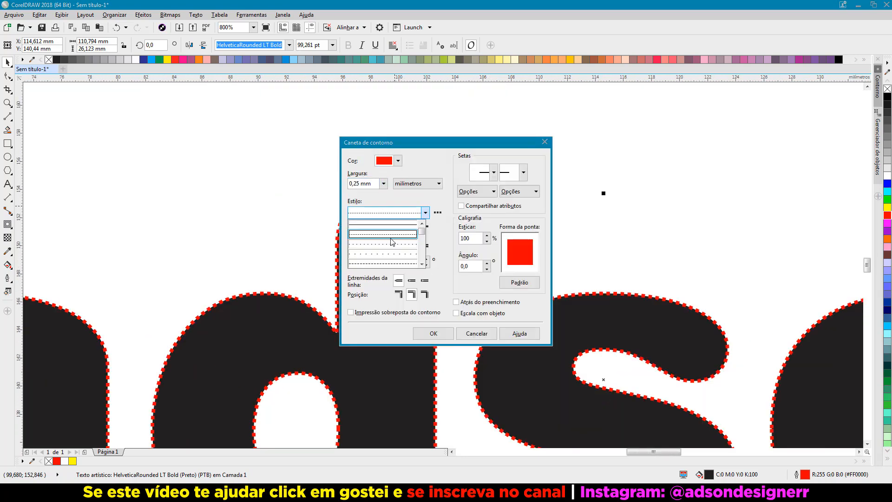
{"action": "mouse_move", "coordinate": [423, 231]}
{"action": "left_mouse_down"}
{"action": "mouse_move", "coordinate": [424, 262]}
{"action": "mouse_move", "coordinate": [421, 230]}
{"action": "left_mouse_up"}
{"action": "left_click", "coordinate": [134, 193]}
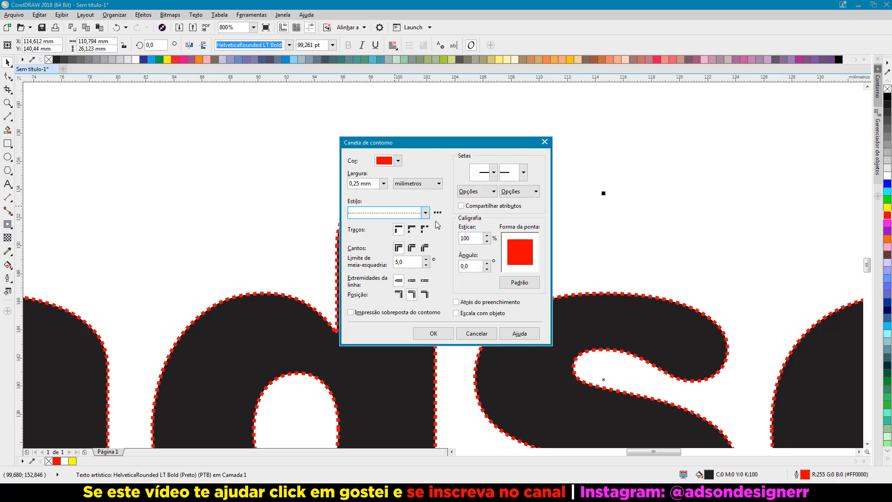
{"action": "left_click", "coordinate": [486, 331]}
Draw a horizontal line about 21 mm long above the letter d and give it an open arrowhead at the start and a solid one at the end
{"action": "mouse_move", "coordinate": [95, 138]}
{"action": "left_mouse_down"}
{"action": "mouse_move", "coordinate": [219, 164]}
{"action": "mouse_move", "coordinate": [389, 139]}
{"action": "left_mouse_up"}
{"action": "left_click_drag", "start_coordinate": [392, 144], "coordinate": [393, 144]}
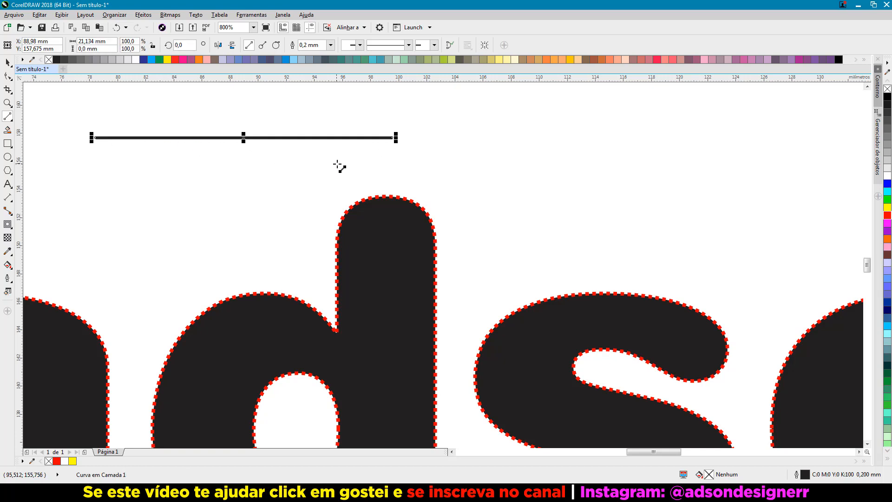
{"action": "key", "text": "F12"}
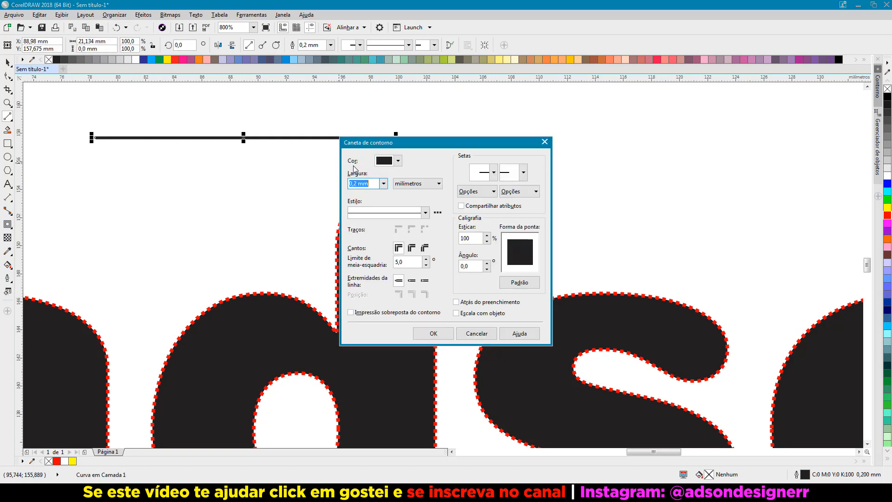
{"action": "left_click", "coordinate": [393, 213]}
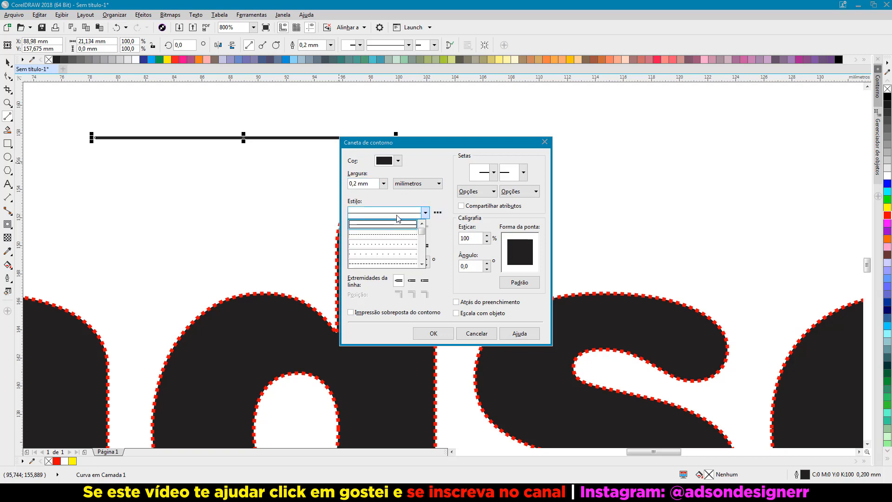
{"action": "left_click", "coordinate": [398, 215]}
{"action": "left_click", "coordinate": [479, 172]}
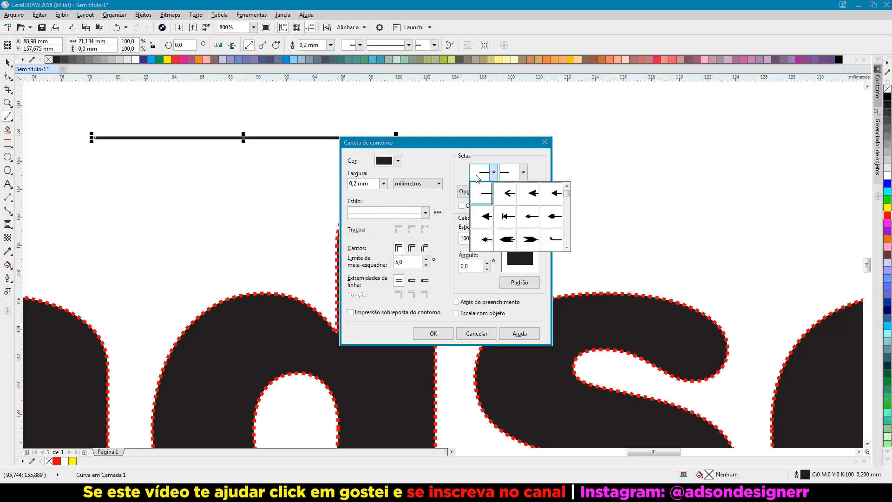
{"action": "left_click", "coordinate": [505, 193]}
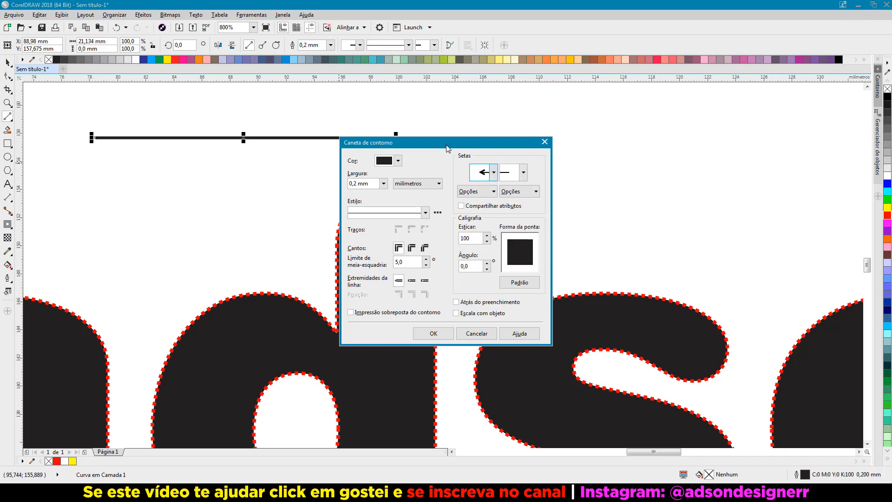
{"action": "left_click_drag", "start_coordinate": [447, 149], "coordinate": [470, 194]}
{"action": "left_click", "coordinate": [441, 379]}
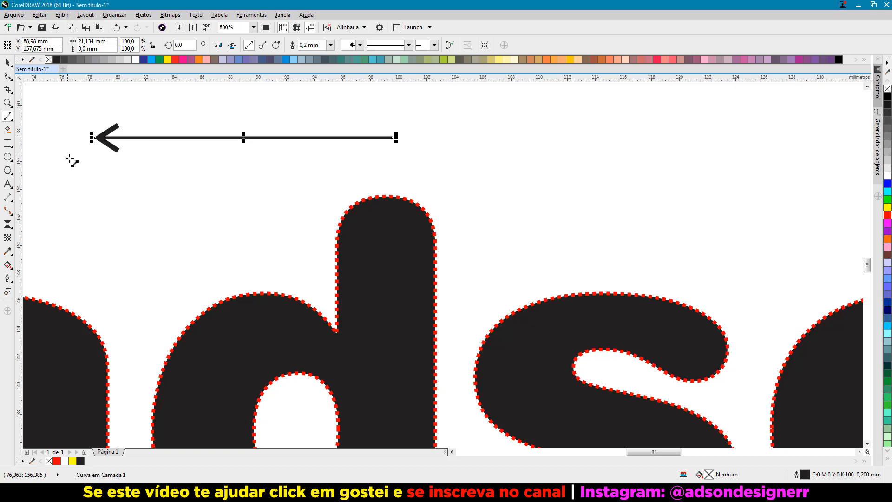
{"action": "key", "text": "F12"}
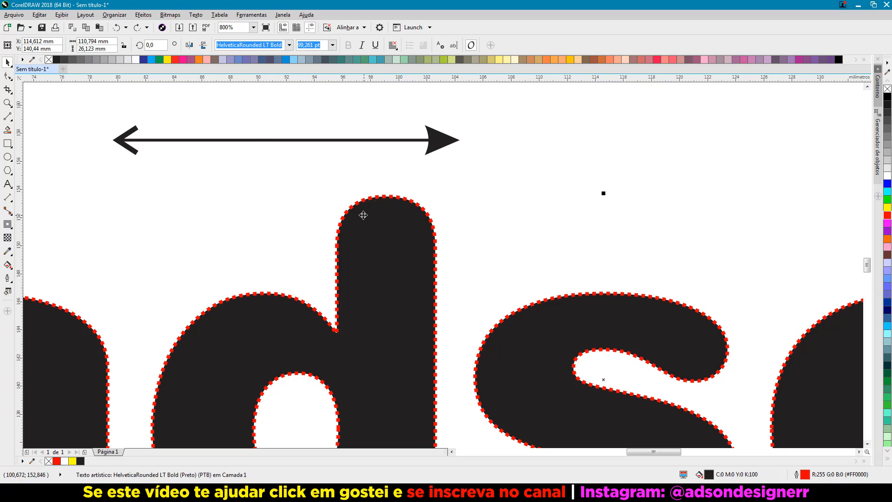
Shrink the text to about 46 mm wide and enlarge it back to about 66 mm to compare its outline at both sizes
{"action": "scroll", "coordinate": [366, 210], "scroll_direction": "down", "scroll_amount": 2}
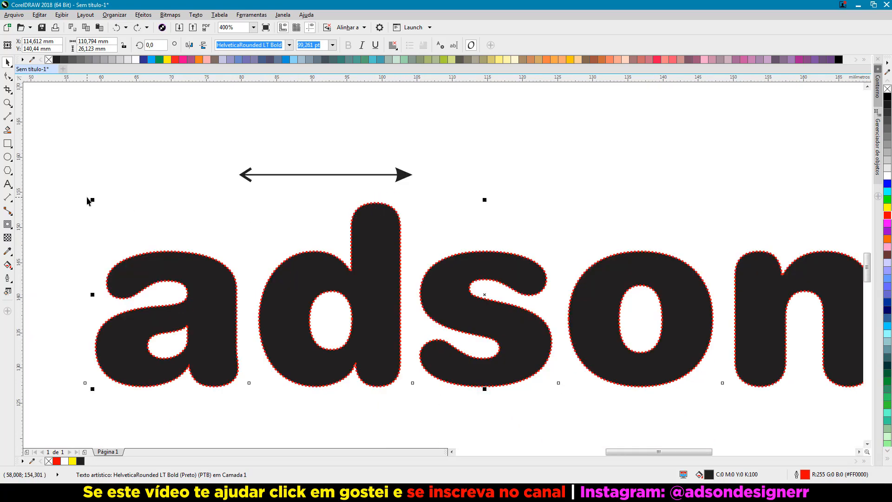
{"action": "left_click_drag", "start_coordinate": [89, 201], "coordinate": [548, 308]}
{"action": "left_click_drag", "start_coordinate": [655, 337], "coordinate": [488, 294]}
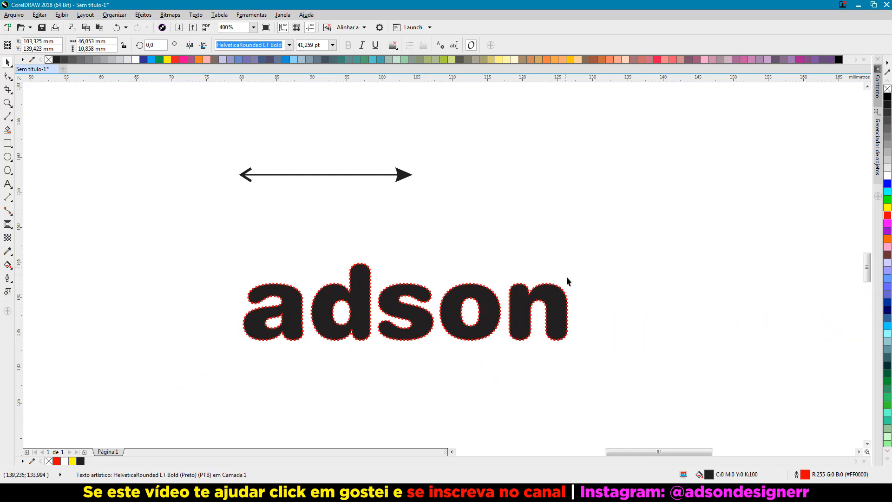
{"action": "left_click_drag", "start_coordinate": [571, 256], "coordinate": [432, 275]}
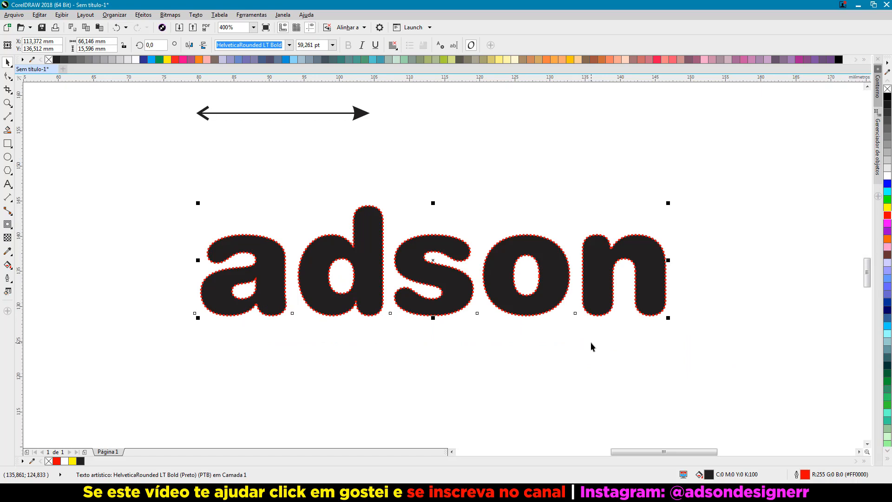
Make the text's outline scale with the object in the outline pen settings
{"action": "key", "text": "F12"}
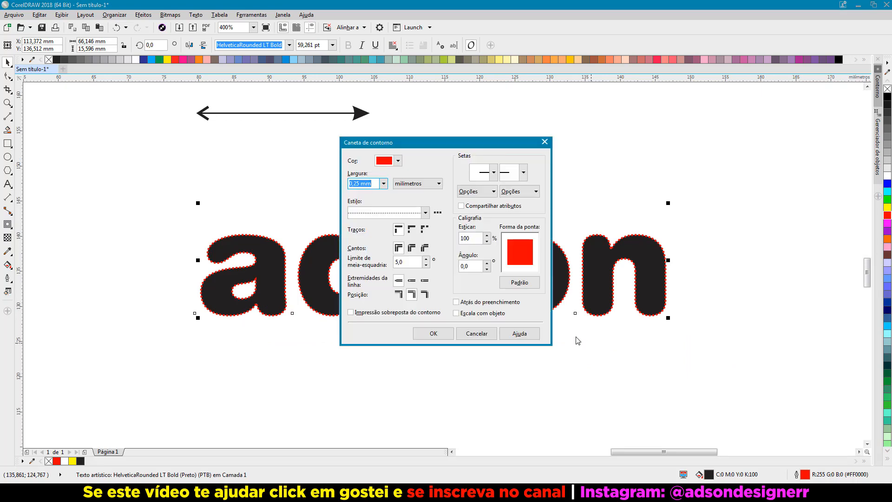
{"action": "left_click_drag", "start_coordinate": [443, 145], "coordinate": [470, 145]}
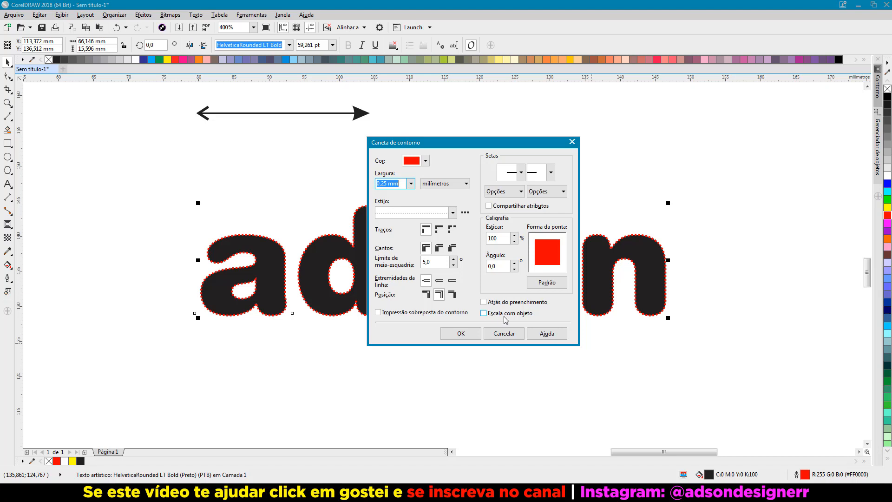
{"action": "left_click", "coordinate": [484, 314]}
{"action": "left_click", "coordinate": [463, 333]}
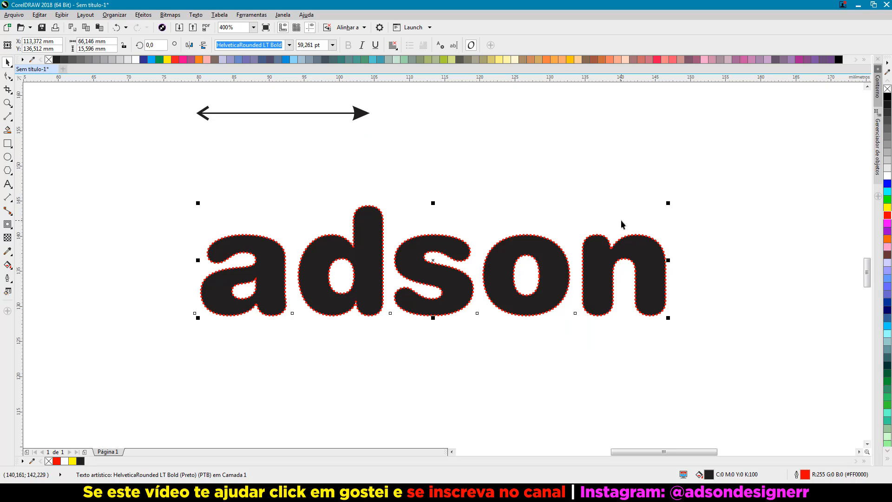
Shrink the text to about 30 mm wide and resize it further, checking up close how the outline scales with it
{"action": "left_click_drag", "start_coordinate": [669, 203], "coordinate": [416, 246]}
{"action": "scroll", "coordinate": [303, 316], "scroll_direction": "up", "scroll_amount": 2}
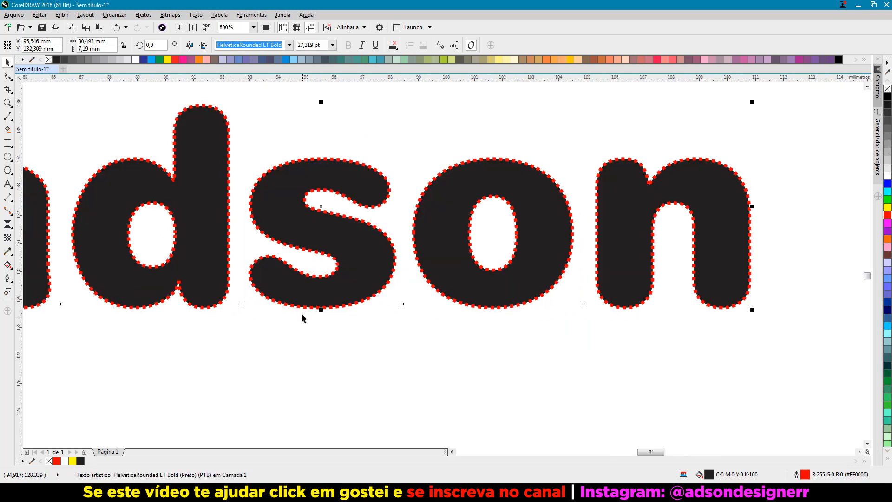
{"action": "scroll", "coordinate": [579, 235], "scroll_direction": "down", "scroll_amount": 1}
{"action": "left_click_drag", "start_coordinate": [667, 274], "coordinate": [475, 228]}
{"action": "left_click_drag", "start_coordinate": [475, 168], "coordinate": [721, 281]}
{"action": "scroll", "coordinate": [451, 229], "scroll_direction": "down", "scroll_amount": 1}
{"action": "scroll", "coordinate": [450, 229], "scroll_direction": "down", "scroll_amount": 1}
Delete the text and the arrow line from the page and write a surname in lowercase as new artistic text
{"action": "left_click_drag", "start_coordinate": [186, 93], "coordinate": [701, 280]}
{"action": "key", "text": "Delete"}
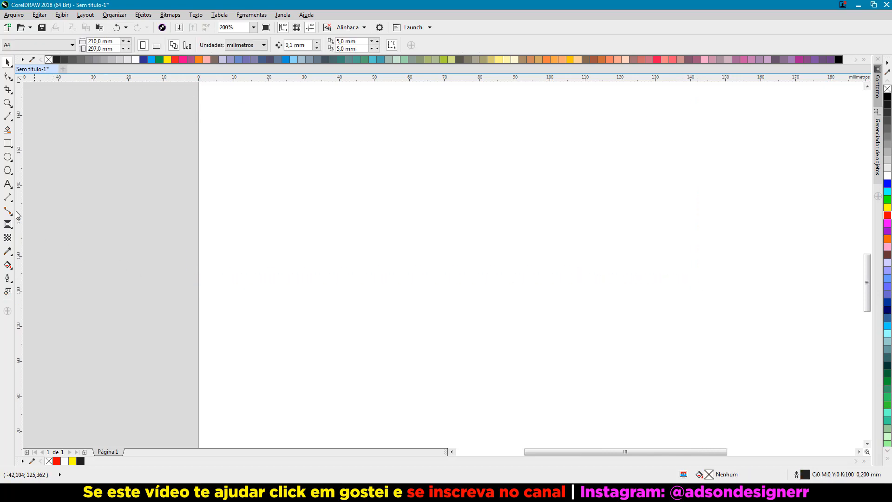
{"action": "left_click", "coordinate": [288, 264]}
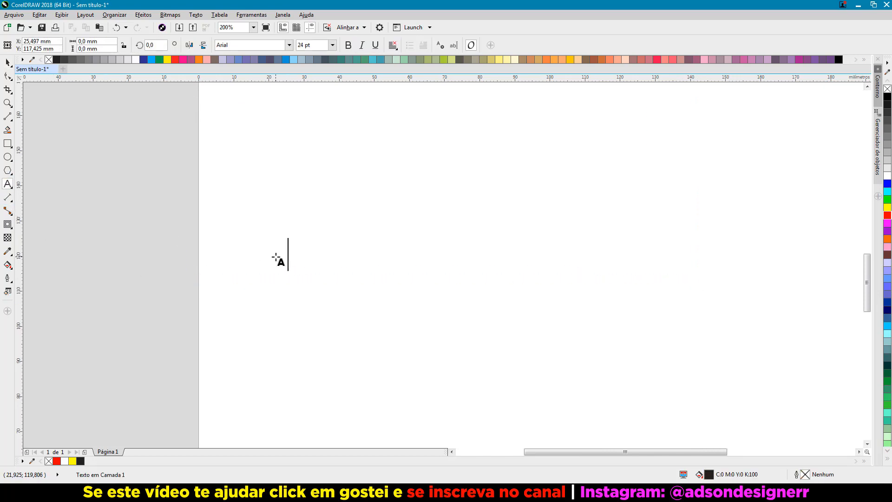
{"action": "type", "text": "soares"}
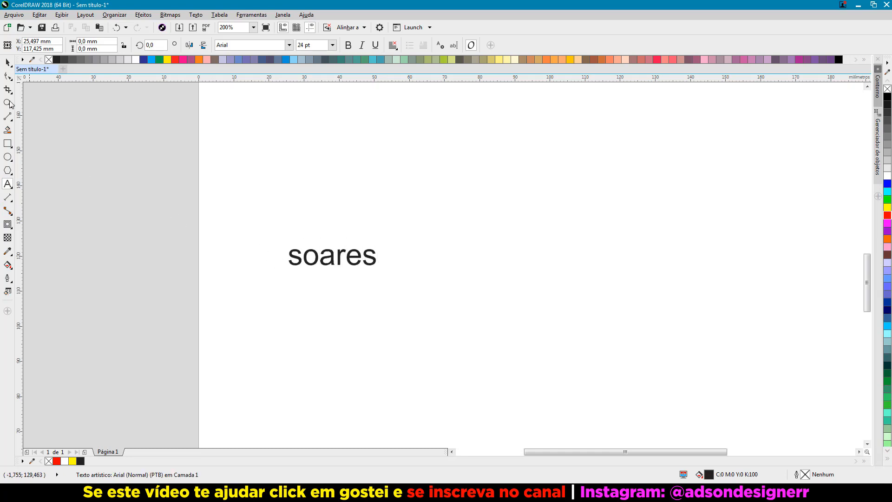
Set the new text in HelveticaRounded LT Bold, enlarge it to about 106 mm wide and centre it on the page
{"action": "left_click", "coordinate": [289, 45]}
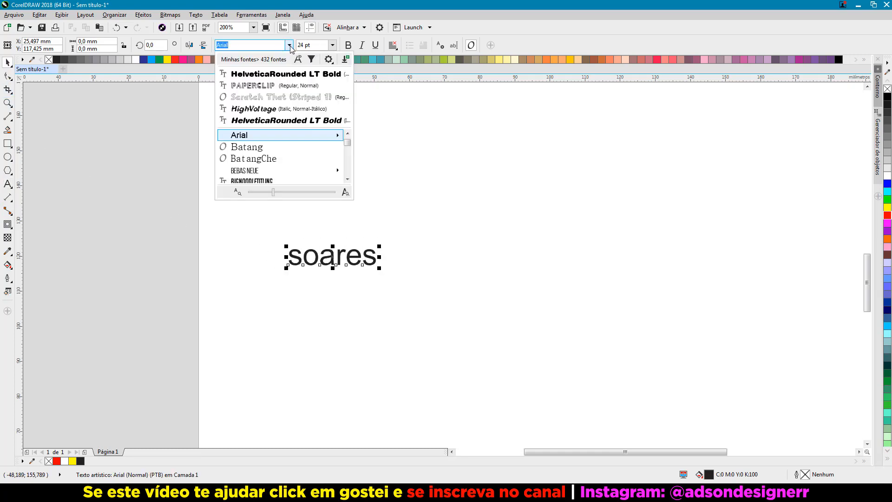
{"action": "left_click", "coordinate": [275, 73]}
{"action": "left_click_drag", "start_coordinate": [399, 266], "coordinate": [663, 418]}
{"action": "key", "text": "p"}
{"action": "key", "text": "shift+F2"}
{"action": "key", "text": "F3"}
{"action": "key", "text": "Escape"}
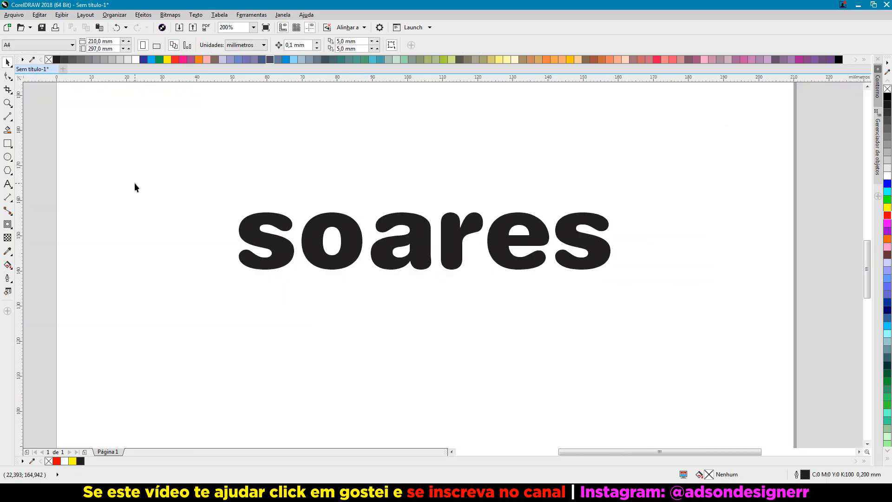
Apply a one-step inside contour with a white fill and a 1.076 mm offset to the text using the Contour tool
{"action": "left_click", "coordinate": [11, 228]}
{"action": "left_click", "coordinate": [24, 225]}
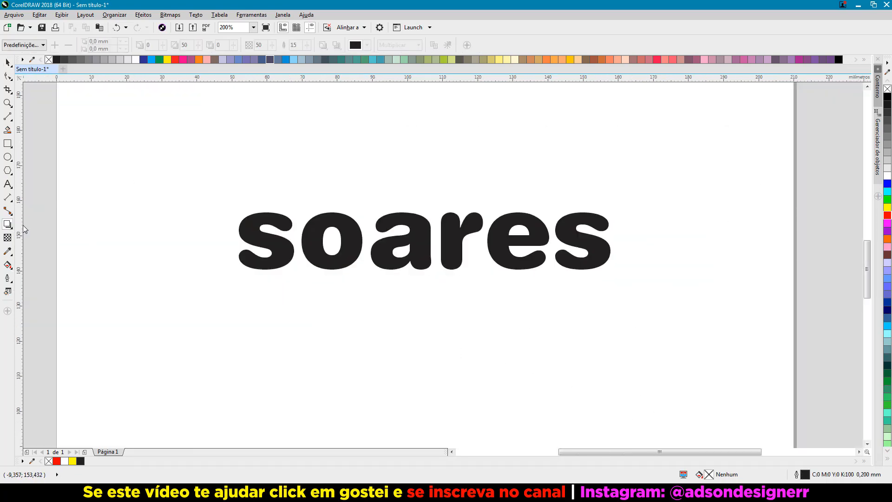
{"action": "left_click", "coordinate": [7, 227]}
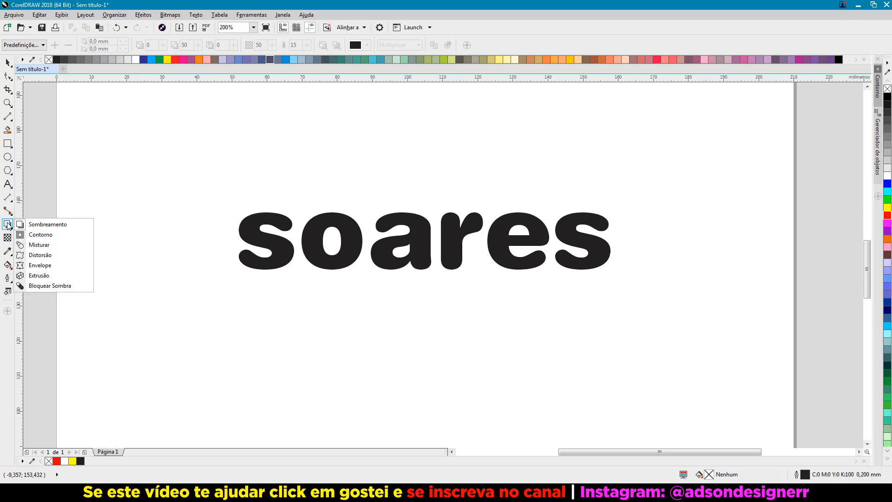
{"action": "left_click", "coordinate": [34, 235]}
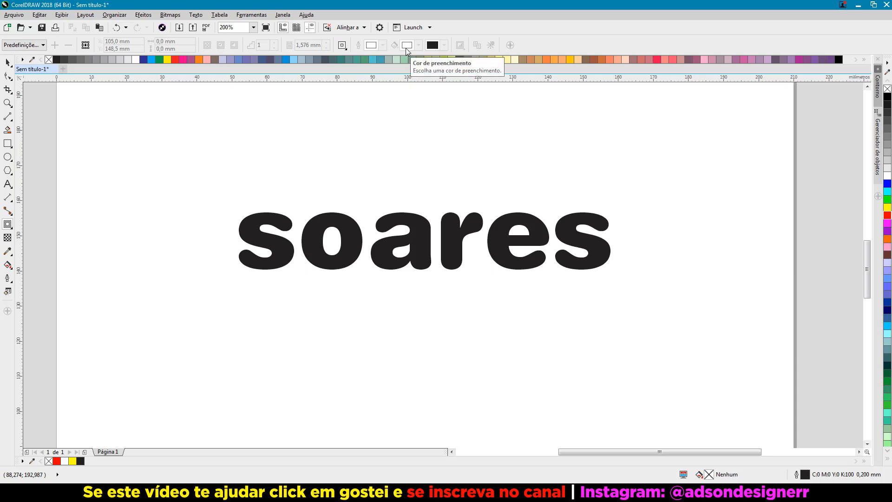
{"action": "left_click", "coordinate": [345, 227]}
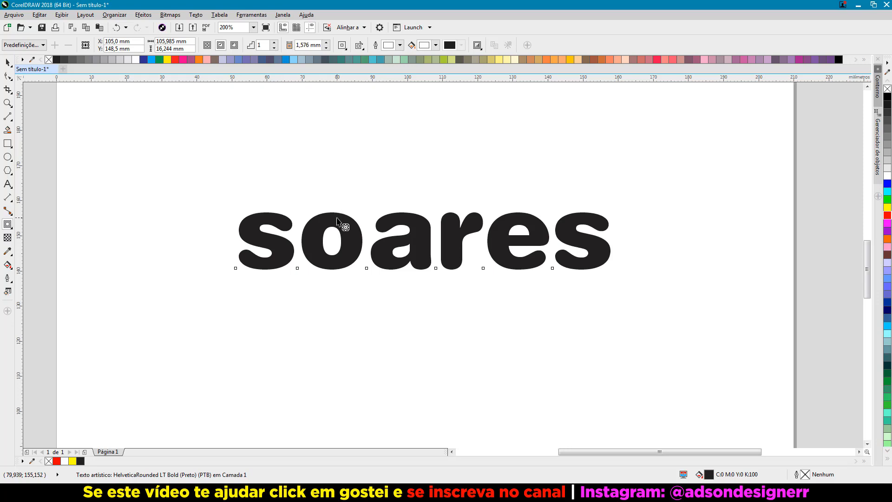
{"action": "left_click", "coordinate": [327, 49]}
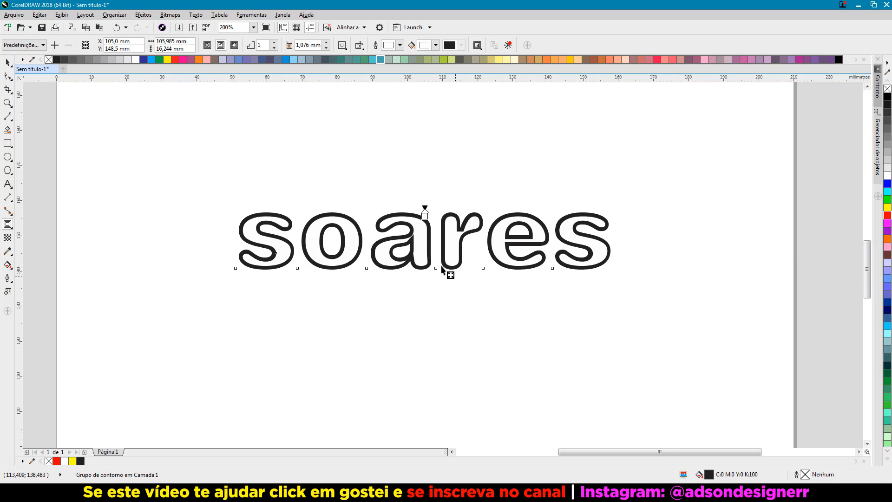
Turn the text's contour into an outside contour with an offset of about 0.515 mm
{"action": "scroll", "coordinate": [424, 233], "scroll_direction": "up", "scroll_amount": 3}
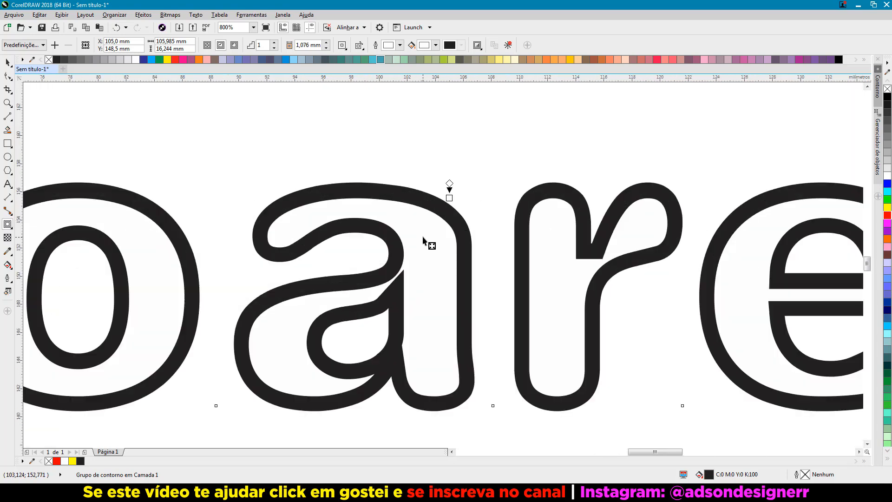
{"action": "left_click_drag", "start_coordinate": [423, 234], "coordinate": [448, 177]}
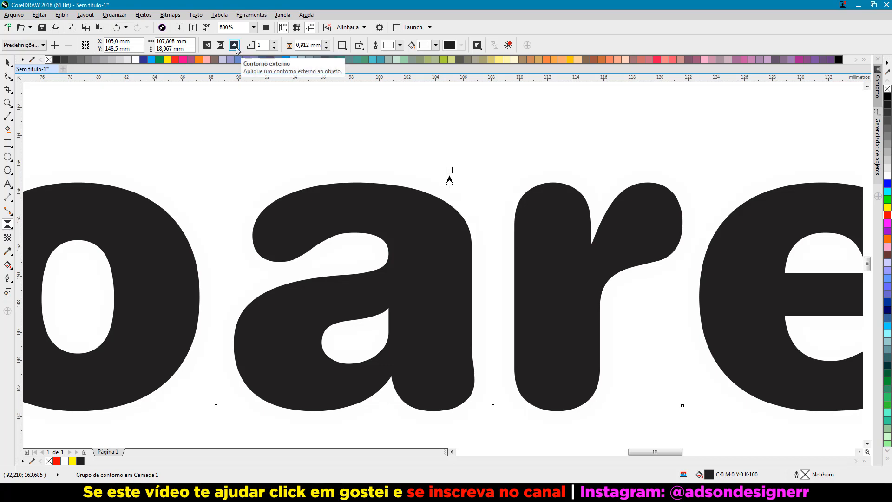
{"action": "left_click_drag", "start_coordinate": [451, 183], "coordinate": [476, 176]}
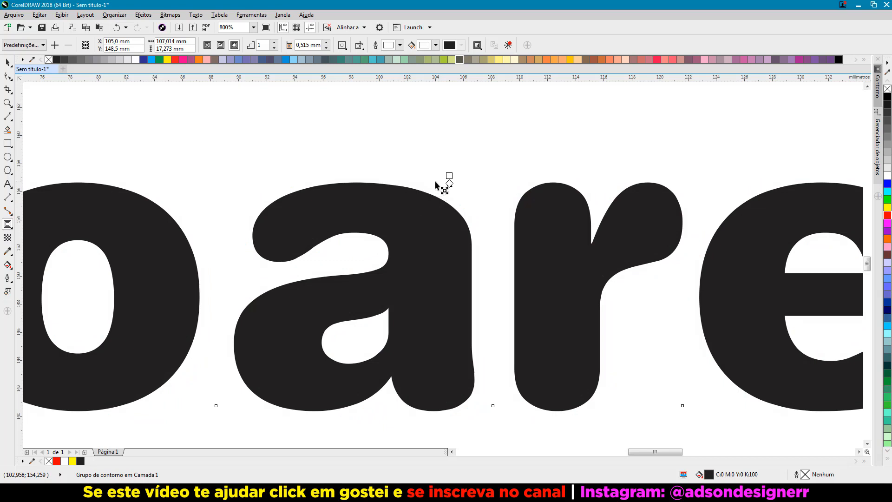
{"action": "scroll", "coordinate": [402, 205], "scroll_direction": "down", "scroll_amount": 1}
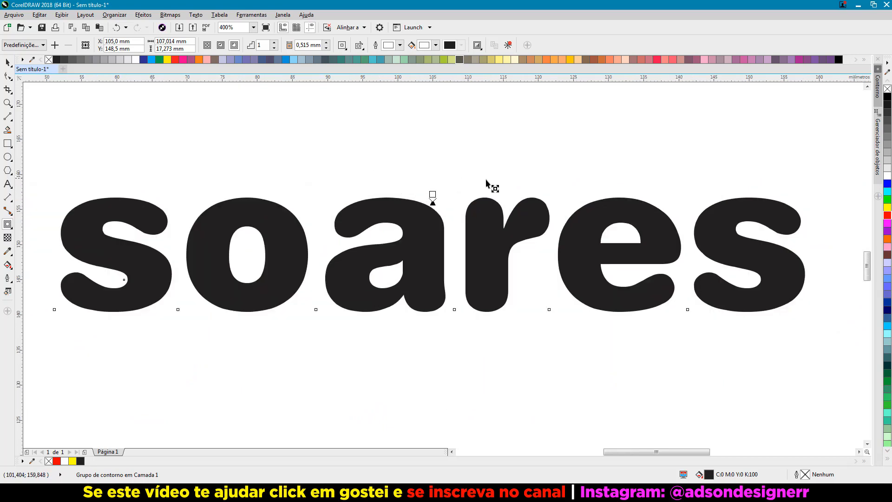
{"action": "left_click", "coordinate": [8, 144]}
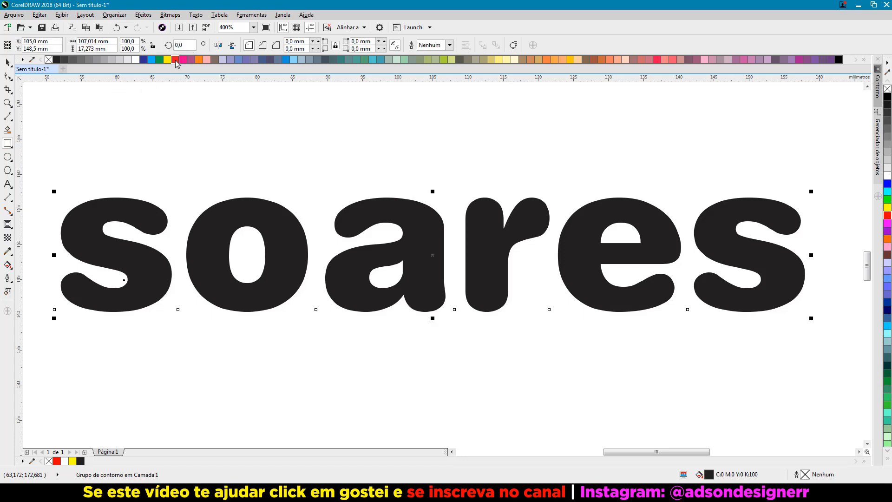
{"action": "left_click", "coordinate": [176, 60]}
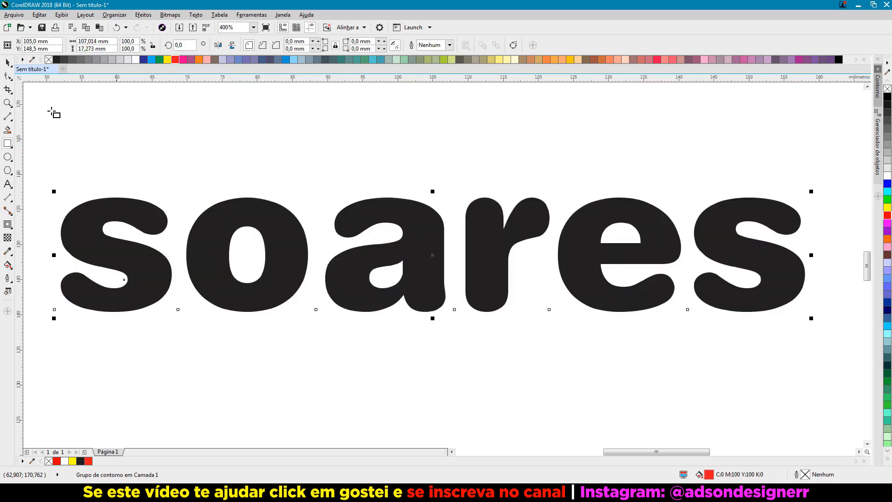
{"action": "key", "text": "ctrl+z"}
Create a page-sized rectangle behind the text and fill it with red
{"action": "double_click", "coordinate": [11, 143]}
{"action": "left_click", "coordinate": [176, 60]}
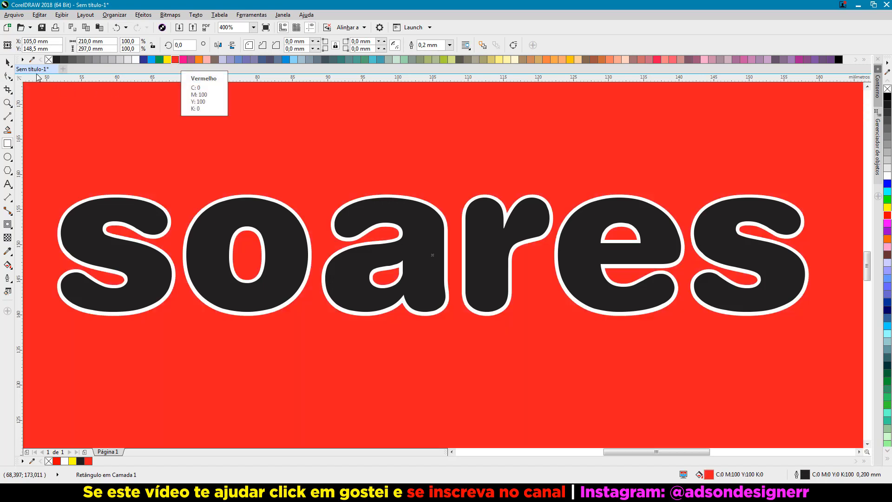
Lock the red background rectangle so it cannot be selected or moved
{"action": "right_click", "coordinate": [177, 151]}
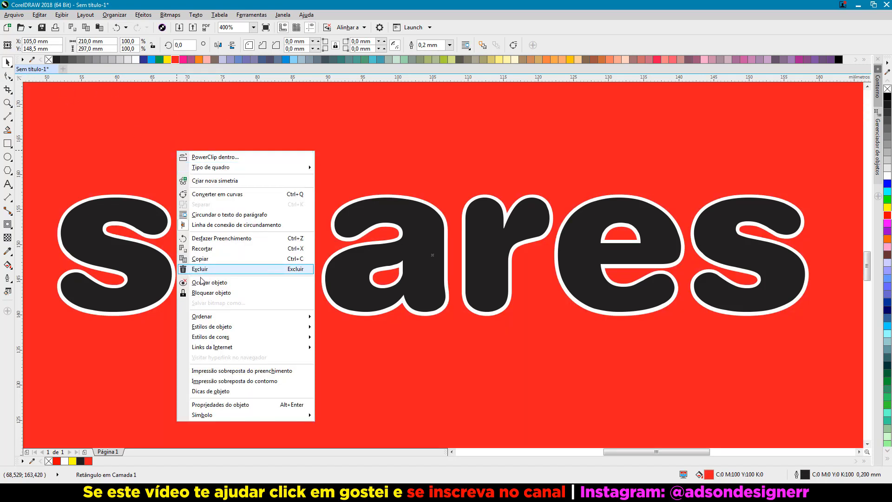
{"action": "left_click", "coordinate": [204, 293]}
{"action": "left_click", "coordinate": [434, 205]}
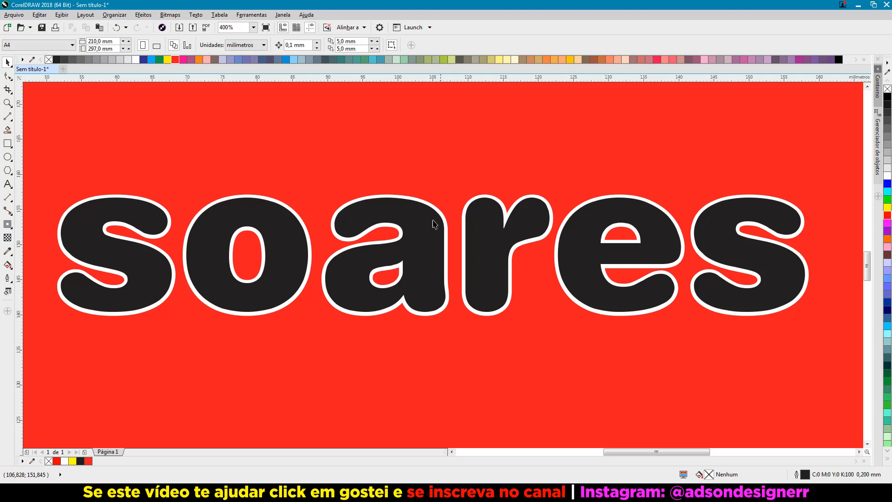
Widen the text's outside contour to an offset of about 2.96 mm with the Contour tool
{"action": "scroll", "coordinate": [434, 205], "scroll_direction": "up", "scroll_amount": 1}
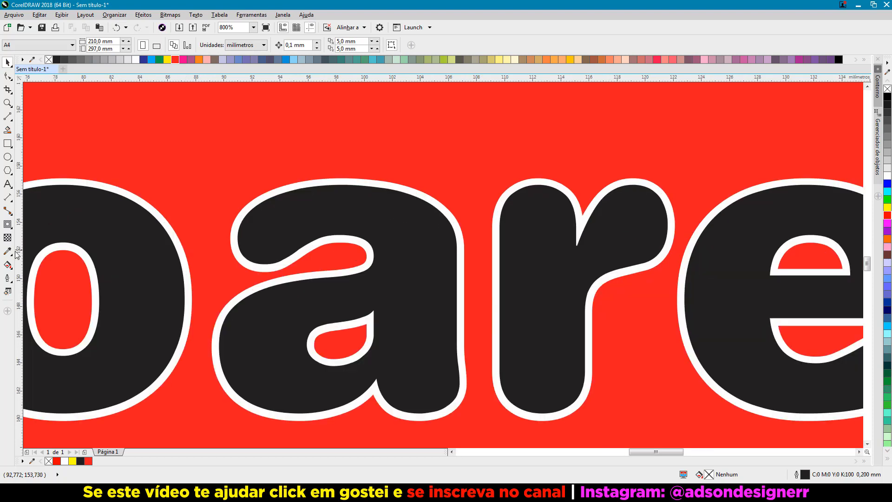
{"action": "left_click", "coordinate": [7, 225]}
{"action": "left_click", "coordinate": [408, 218]}
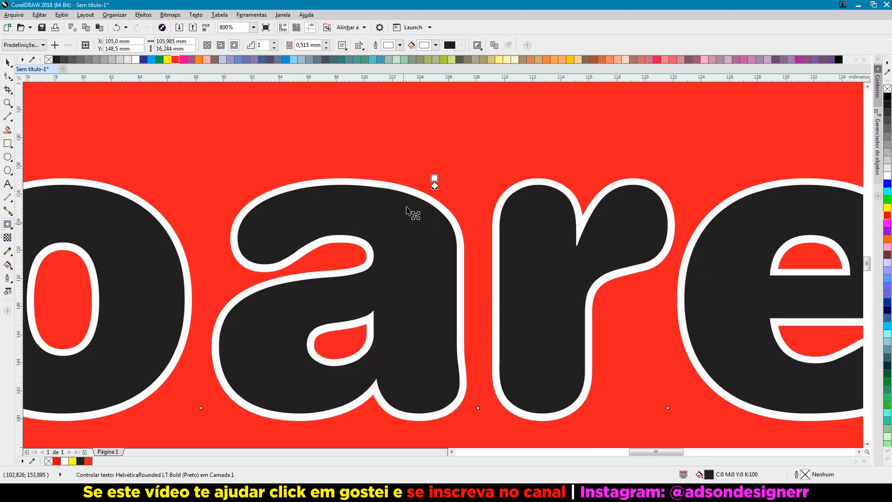
{"action": "left_click_drag", "start_coordinate": [419, 215], "coordinate": [432, 152]}
{"action": "scroll", "coordinate": [435, 158], "scroll_direction": "down", "scroll_amount": 2}
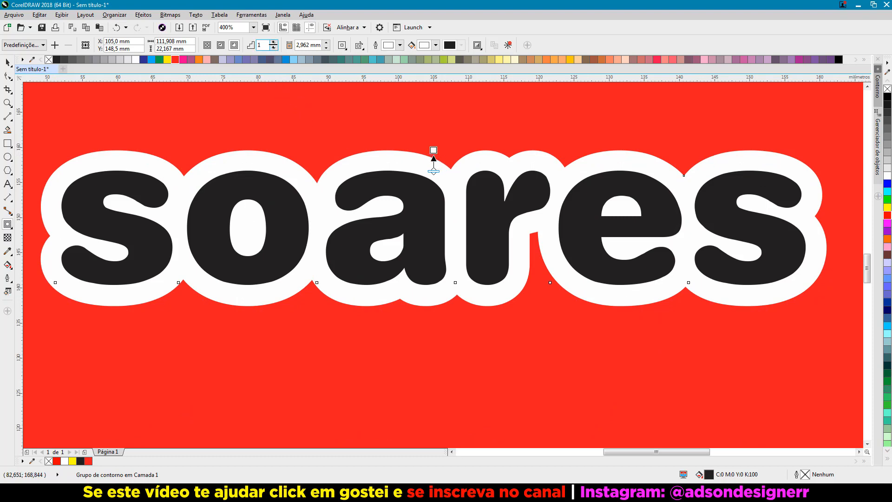
Raise the text's contour to four steps and reduce its offset to about 1.15 mm
{"action": "left_click", "coordinate": [274, 42]}
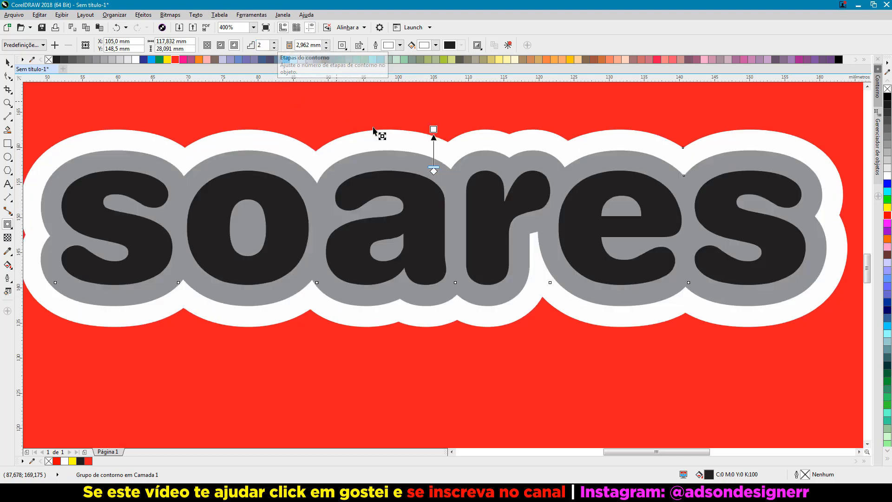
{"action": "left_click_drag", "start_coordinate": [433, 129], "coordinate": [432, 148]}
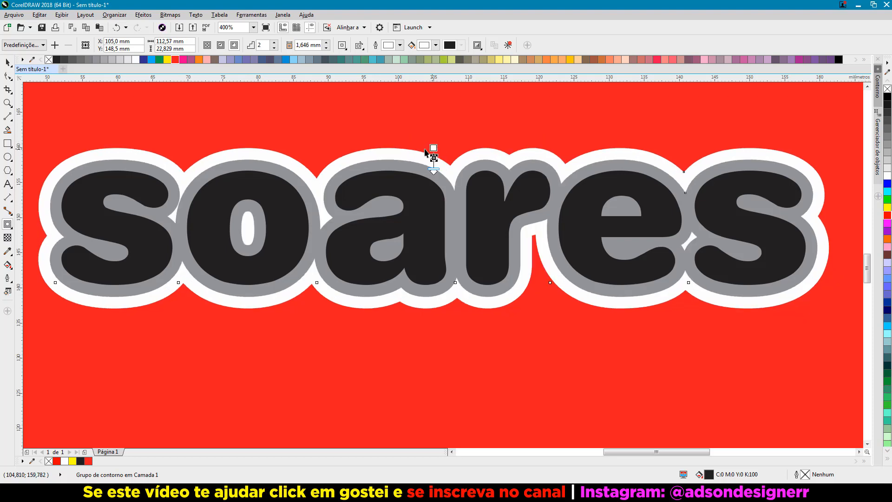
{"action": "left_click", "coordinate": [275, 42]}
{"action": "left_click", "coordinate": [275, 42]}
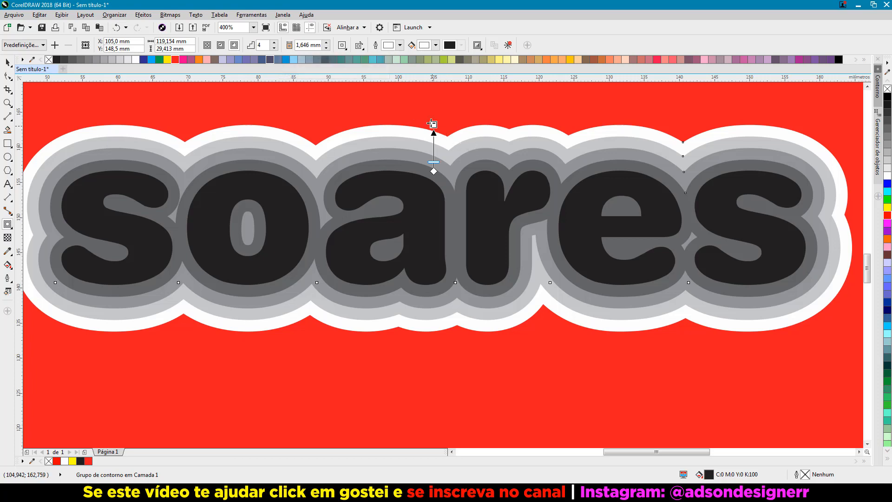
{"action": "left_click_drag", "start_coordinate": [432, 125], "coordinate": [434, 140]}
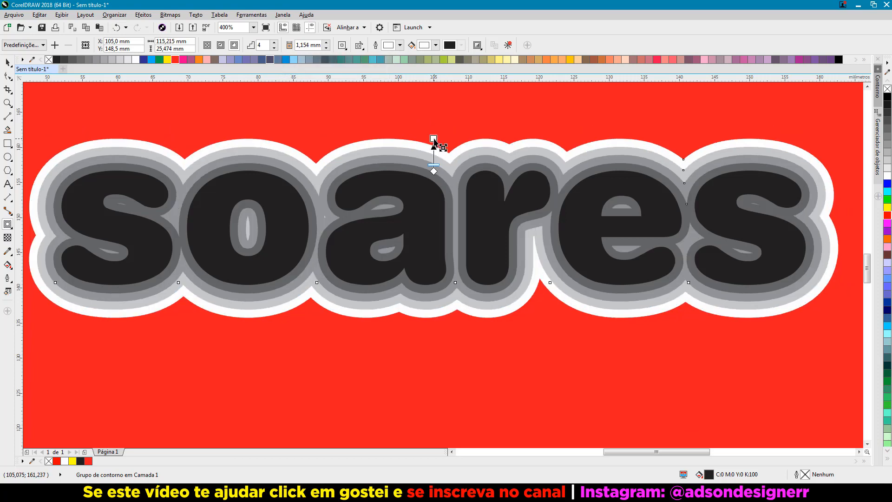
Delete the contoured text and write the same word again as new artistic text on the red background
{"action": "key", "text": "space"}
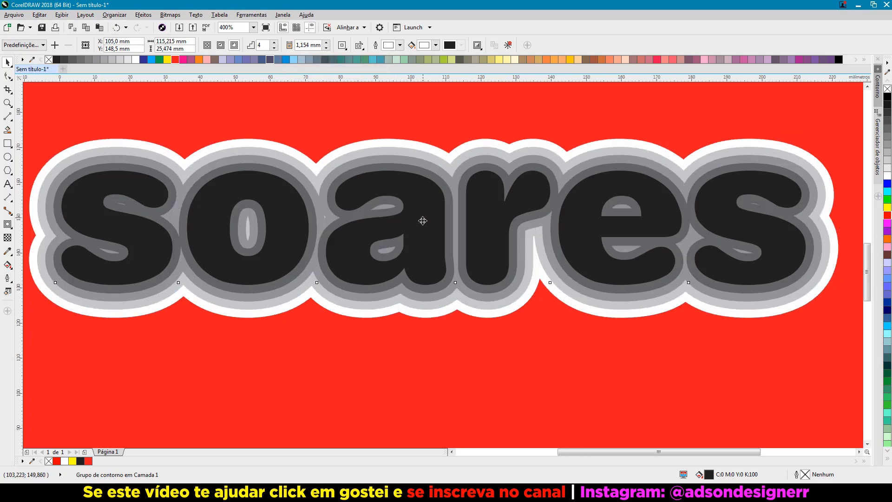
{"action": "scroll", "coordinate": [423, 219], "scroll_direction": "down", "scroll_amount": 1}
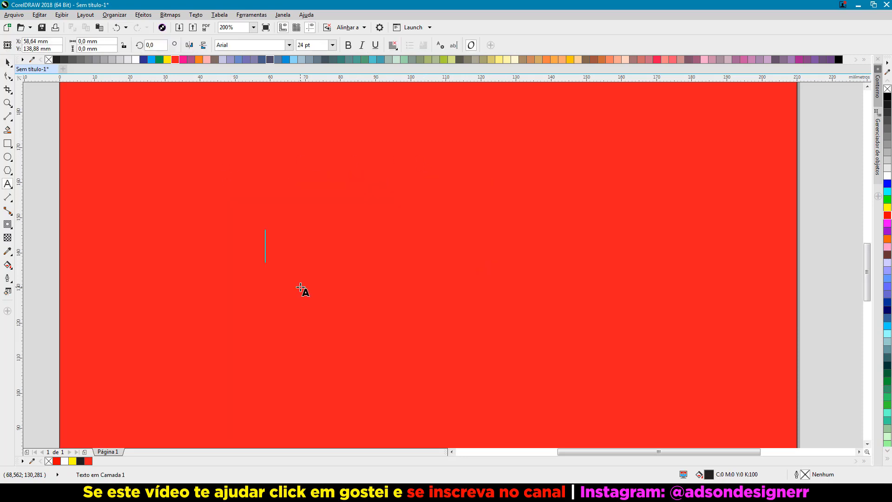
{"action": "type", "text": "soares"}
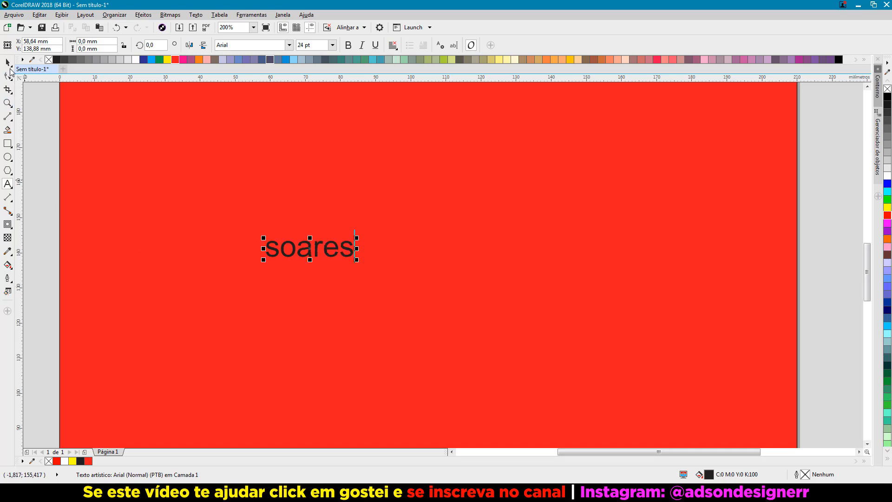
Set the new text in HelveticaRounded LT Bold and enlarge it to about 85 mm wide
{"action": "left_click", "coordinate": [7, 62]}
{"action": "left_click", "coordinate": [289, 45]}
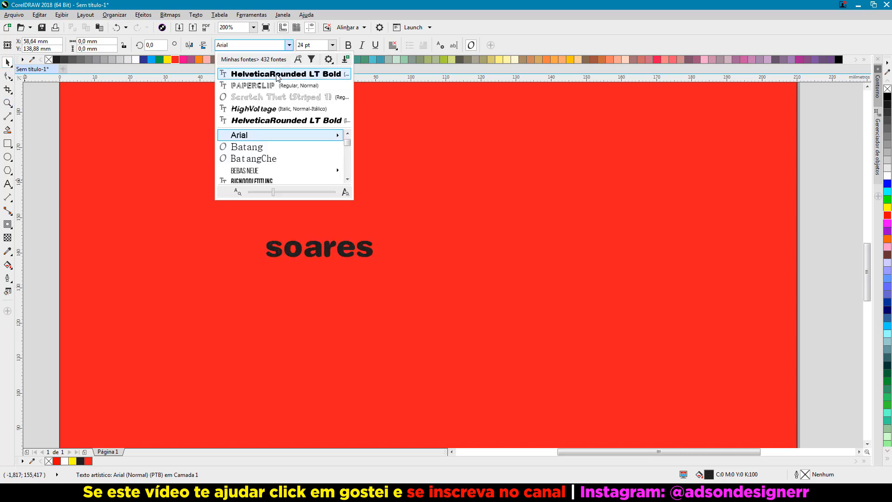
{"action": "left_click", "coordinate": [278, 75]}
{"action": "left_click_drag", "start_coordinate": [376, 261], "coordinate": [578, 370]}
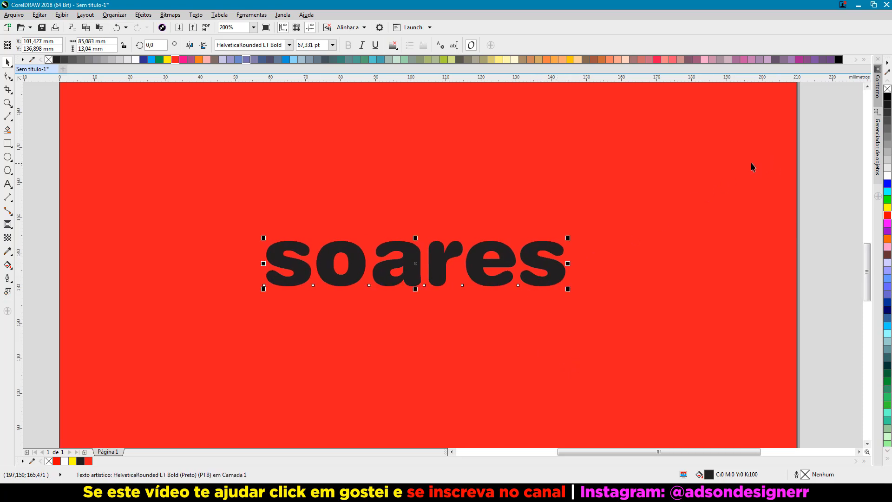
Apply a four-step outside contour with a 1.646 mm offset and a light red fill to the text
{"action": "key", "text": "ctrl+F9"}
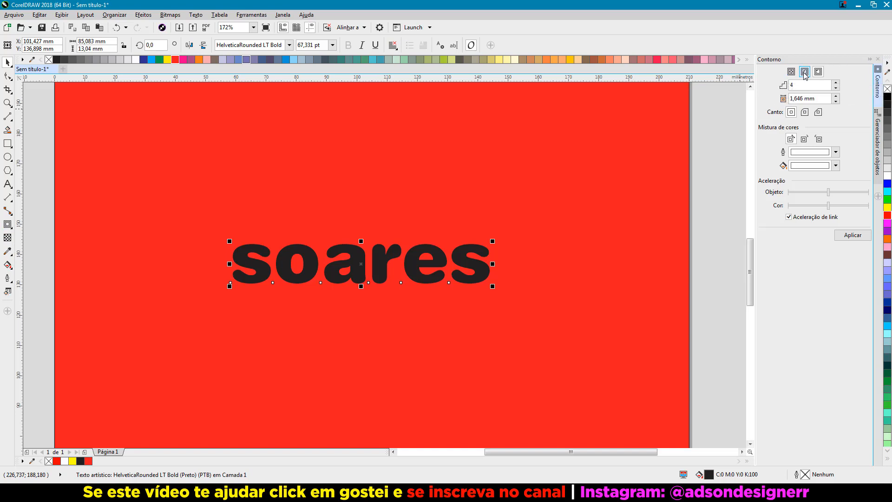
{"action": "left_click", "coordinate": [819, 72]}
{"action": "left_click", "coordinate": [806, 114]}
{"action": "left_click", "coordinate": [801, 153]}
{"action": "left_click", "coordinate": [800, 152]}
{"action": "left_click", "coordinate": [800, 167]}
{"action": "left_click_drag", "start_coordinate": [819, 229], "coordinate": [828, 213]}
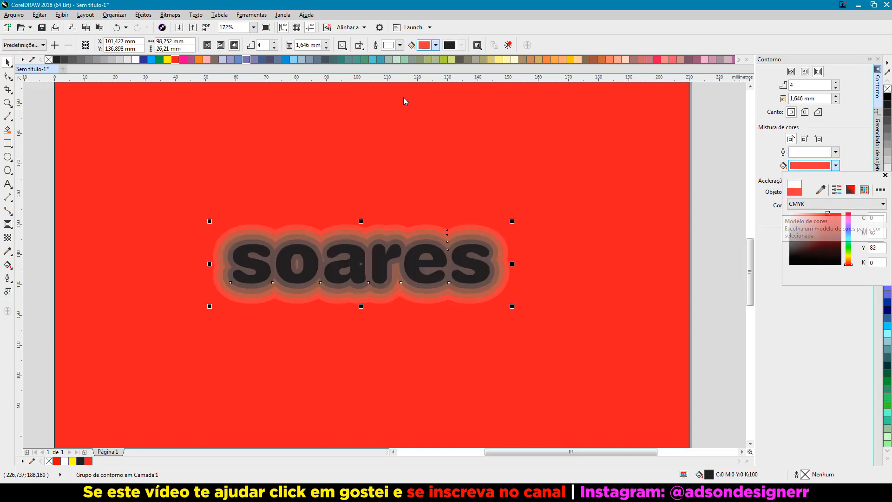
{"action": "left_click", "coordinate": [847, 137]}
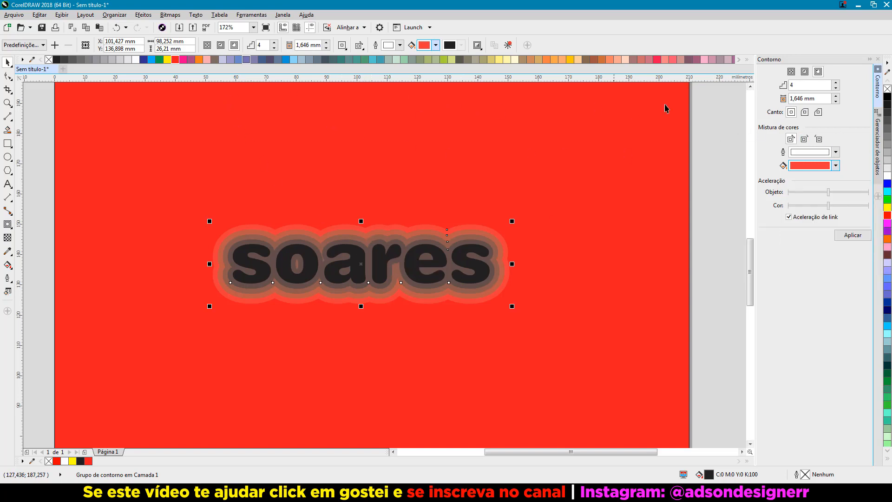
Reduce the text's contour to one step and change its fill to golden yellow
{"action": "left_click", "coordinate": [836, 88]}
{"action": "left_click", "coordinate": [836, 88]}
{"action": "left_click", "coordinate": [853, 235]}
{"action": "left_click", "coordinate": [836, 165]}
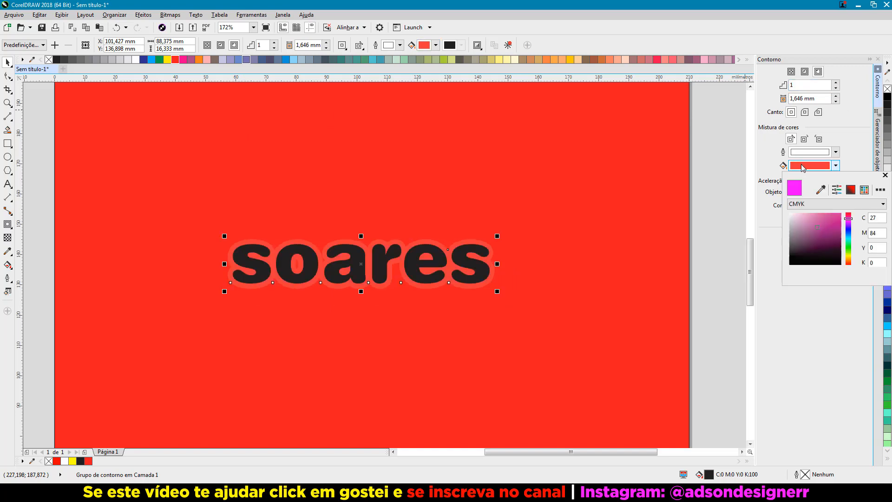
{"action": "left_click", "coordinate": [850, 249]}
{"action": "left_click_drag", "start_coordinate": [851, 250], "coordinate": [847, 251]}
{"action": "left_click", "coordinate": [847, 143]}
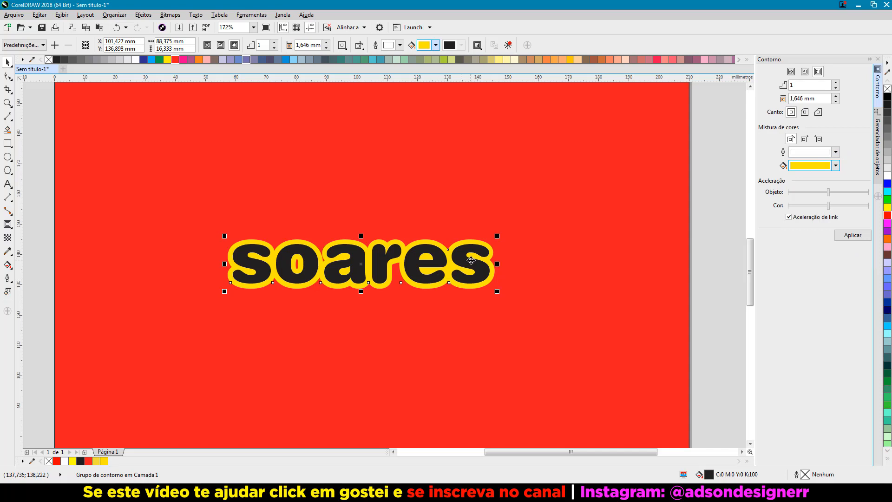
{"action": "left_click", "coordinate": [716, 234]}
Change the contoured text's font to Humnst777 BT and shift the text slightly to the right
{"action": "scroll", "coordinate": [462, 251], "scroll_direction": "up", "scroll_amount": 2}
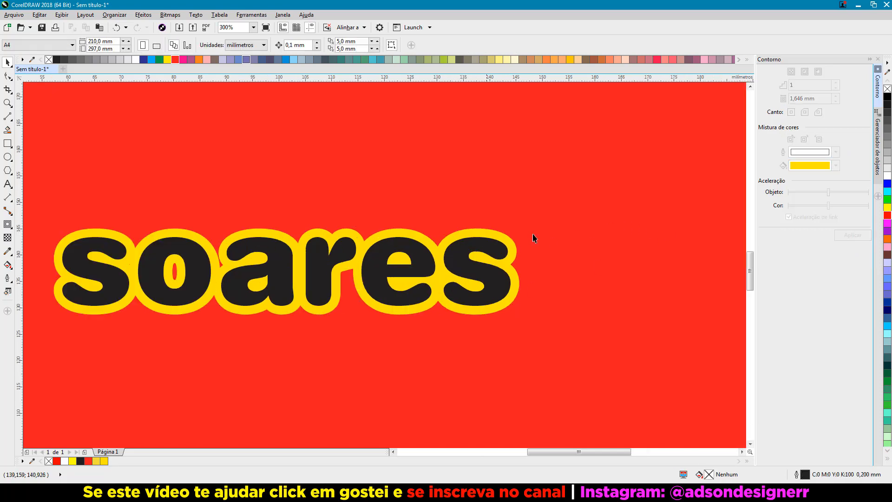
{"action": "left_click", "coordinate": [506, 261]}
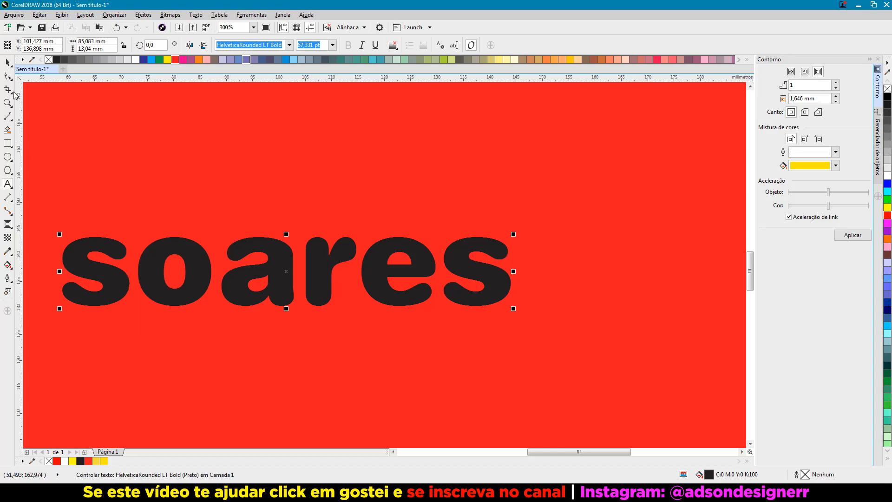
{"action": "left_click", "coordinate": [286, 47]}
{"action": "left_click", "coordinate": [287, 47]}
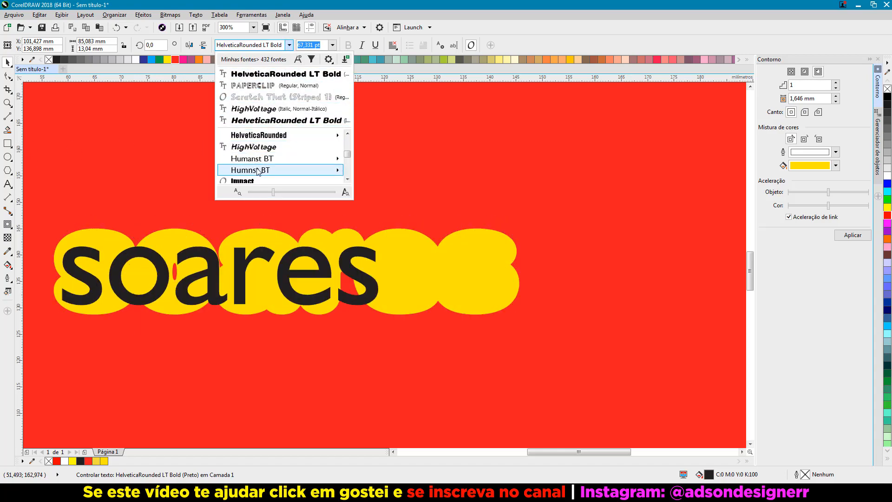
{"action": "left_click", "coordinate": [257, 169]}
{"action": "left_click_drag", "start_coordinate": [385, 271], "coordinate": [462, 260]}
{"action": "scroll", "coordinate": [491, 231], "scroll_direction": "up", "scroll_amount": 2}
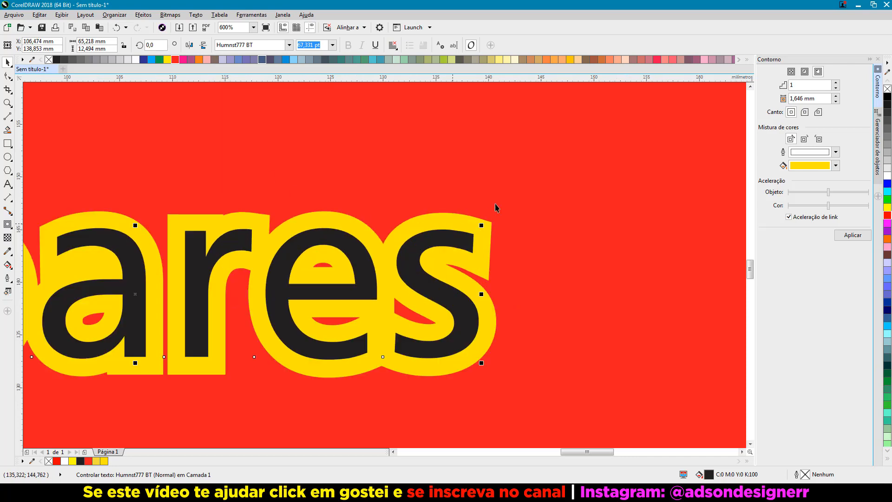
Try rounded corners on the yellow contour, then apply bevelled corners instead
{"action": "left_click", "coordinate": [805, 112]}
{"action": "left_click", "coordinate": [843, 240]}
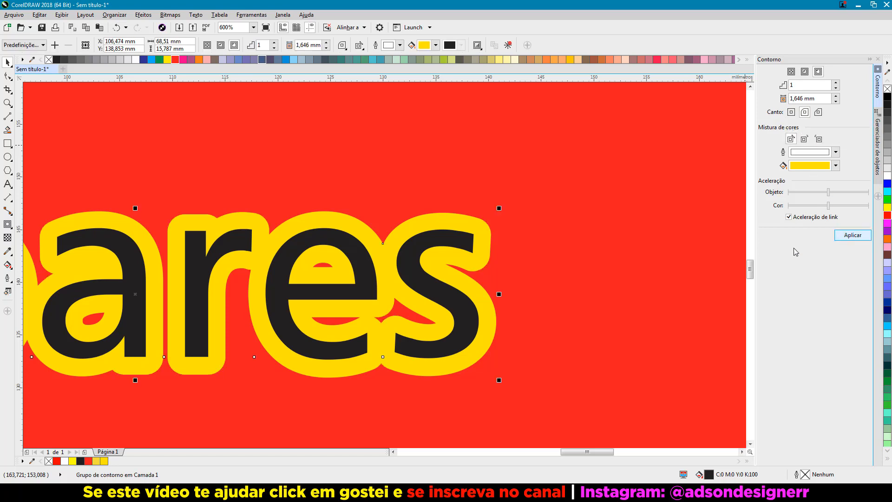
{"action": "left_click", "coordinate": [818, 112]}
{"action": "left_click", "coordinate": [848, 236]}
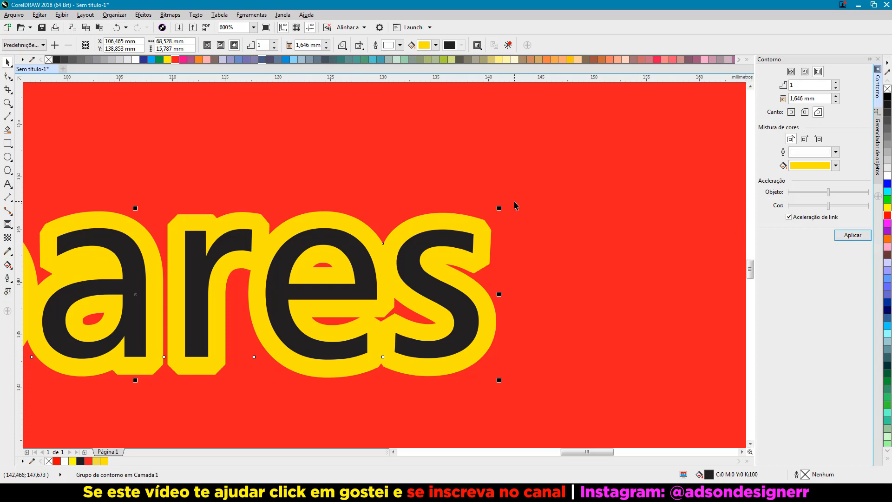
Break the contour group apart and move the yellow contour shape above the text
{"action": "key", "text": "shift+F4"}
{"action": "scroll", "coordinate": [398, 283], "scroll_direction": "up", "scroll_amount": 2}
{"action": "scroll", "coordinate": [399, 284], "scroll_direction": "up", "scroll_amount": 1}
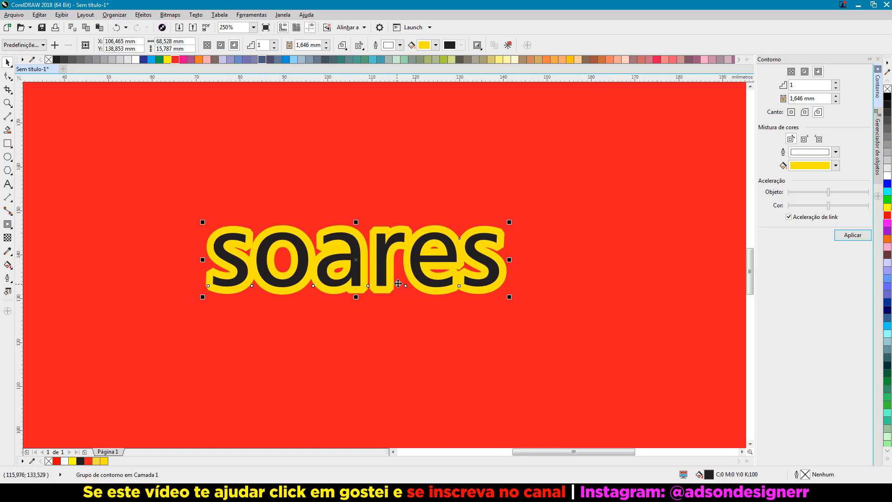
{"action": "key", "text": "ctrl+k"}
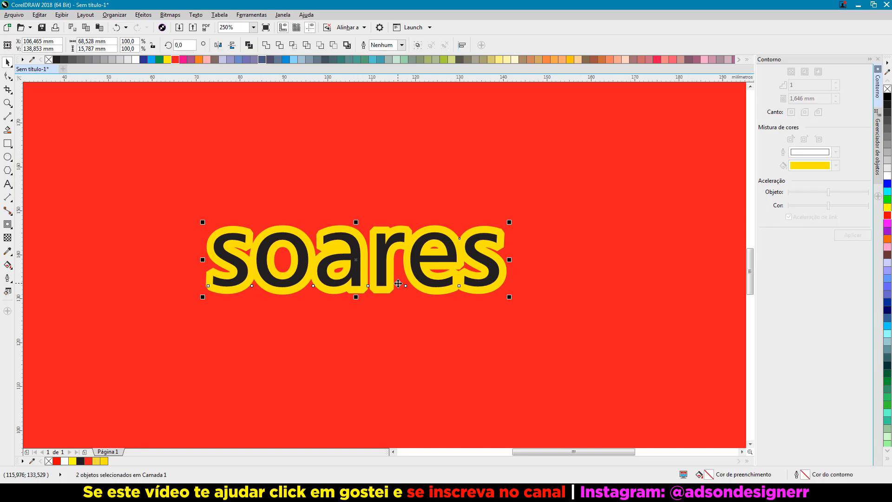
{"action": "left_click", "coordinate": [408, 195]}
{"action": "left_click_drag", "start_coordinate": [403, 228], "coordinate": [407, 139]}
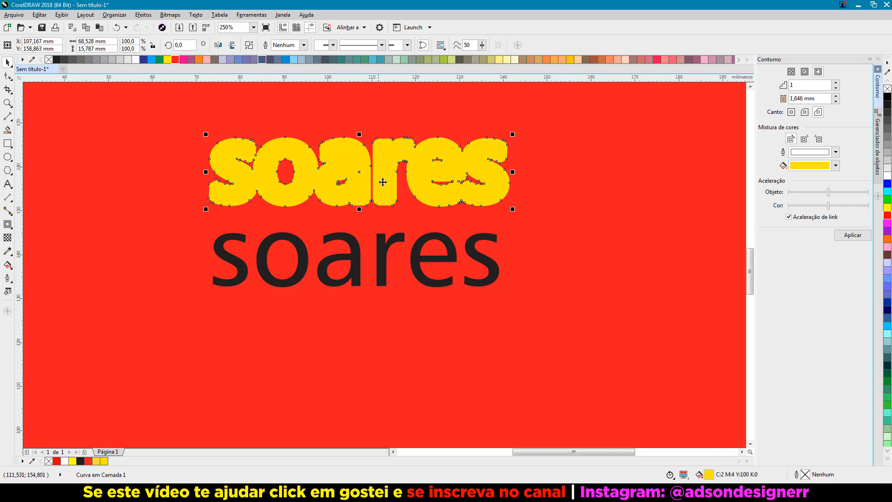
Try other fills on the separated contour shape and settle on cyan (C100 M0 Y0 K0)
{"action": "left_click", "coordinate": [206, 60]}
{"action": "left_click", "coordinate": [198, 60]}
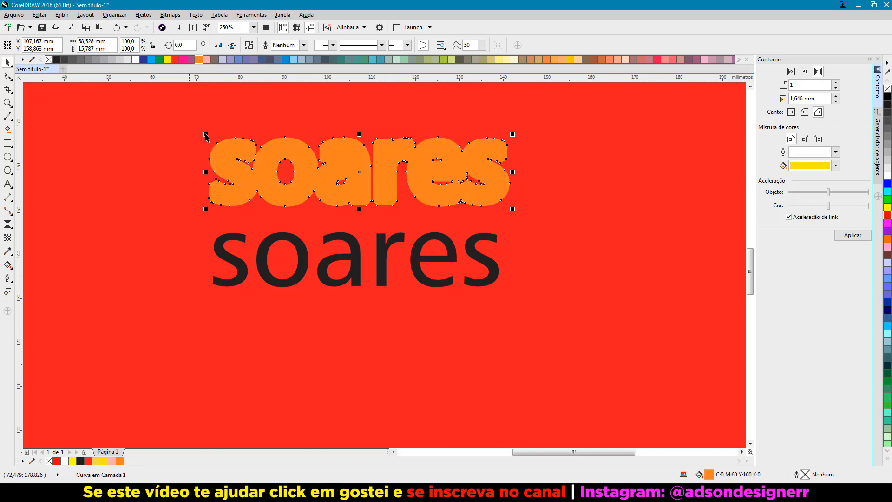
{"action": "left_click", "coordinate": [152, 60]}
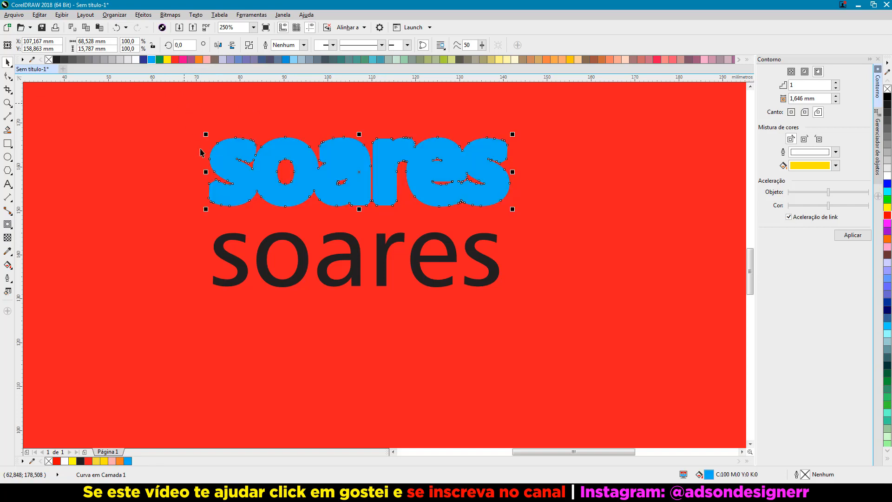
Align the cyan contour shape with the text by their horizontal and vertical centres
{"action": "left_click", "coordinate": [225, 256], "text": "shift"}
{"action": "key", "text": "c"}
{"action": "key", "text": "e"}
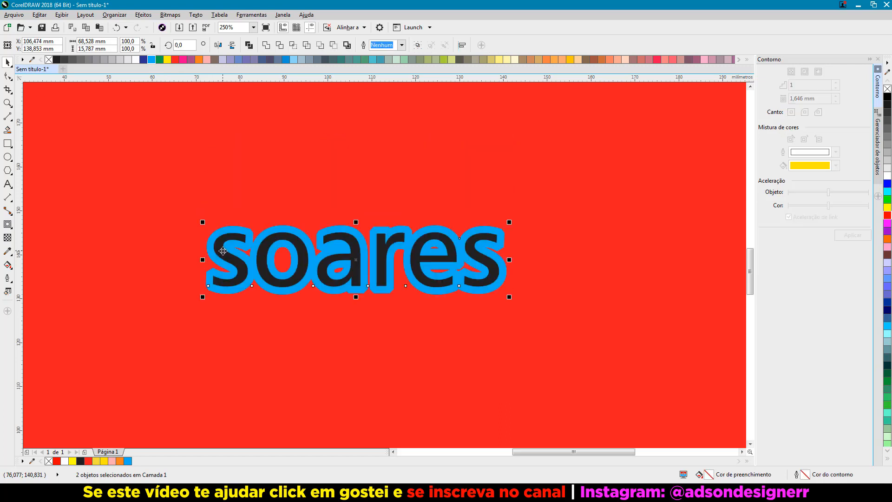
{"action": "left_click", "coordinate": [444, 204]}
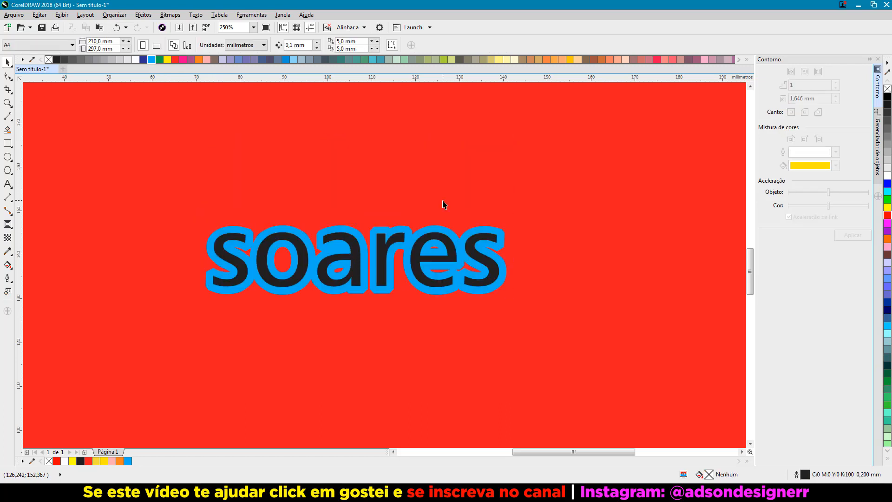